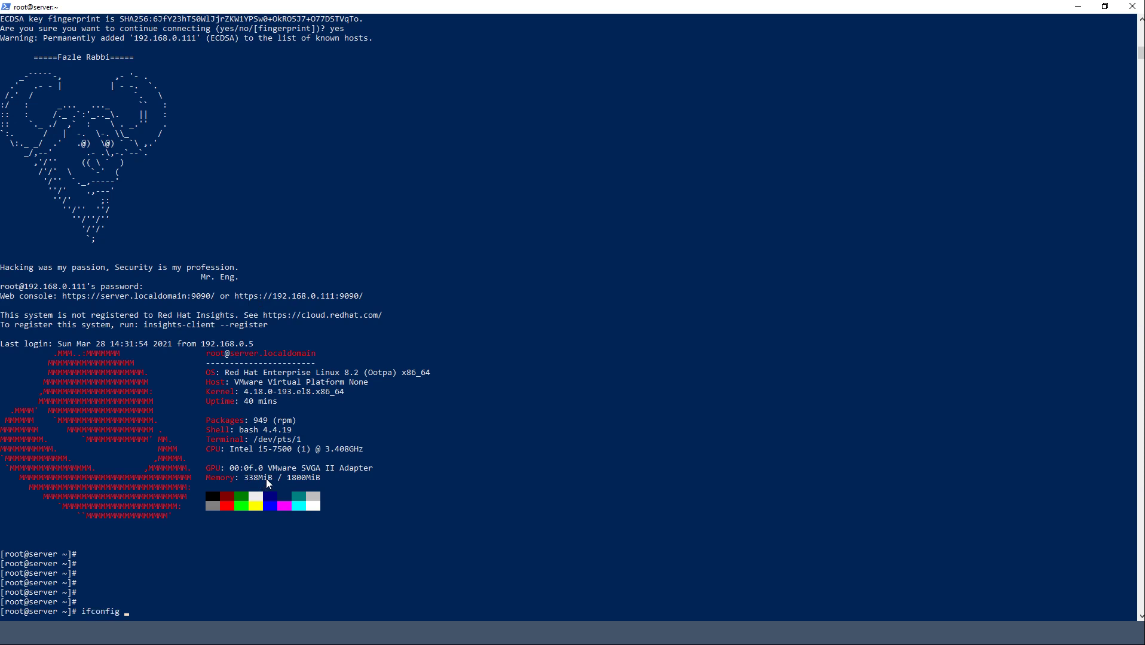
- Run ifconfig on the server and highlight the inet address of the ens160 interface
key(Return)
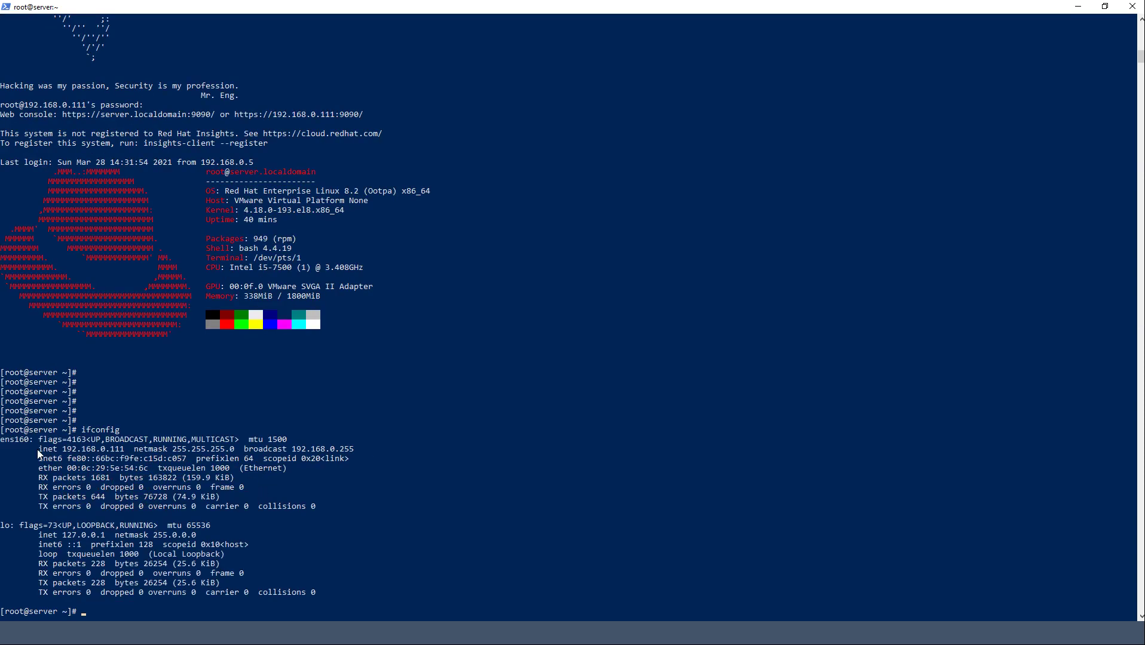
drag(37, 453, 118, 452)
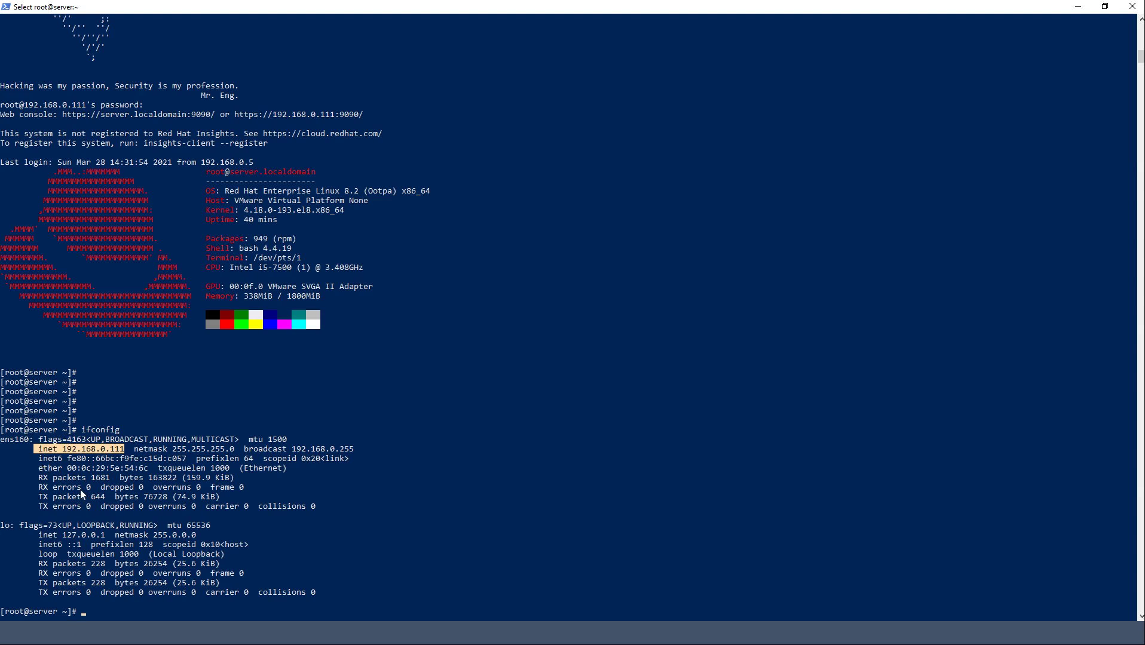
- Copy the IP-based web console URL on port 9090 from the login banner in the terminal
scroll(81, 442, up, 6)
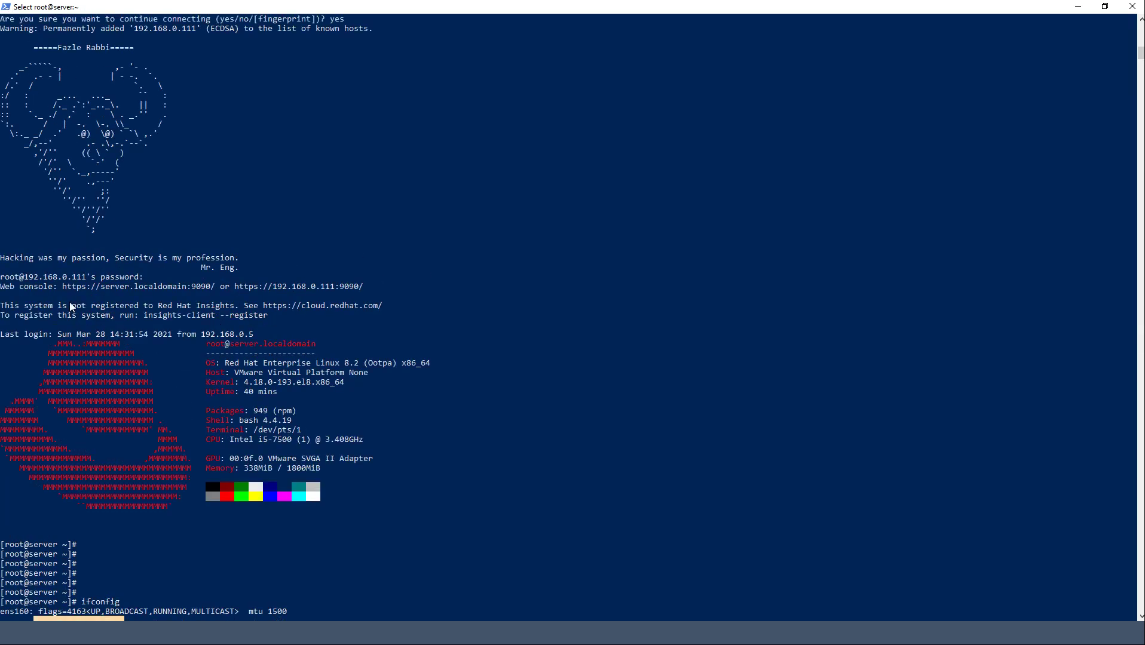
drag(61, 288, 344, 285)
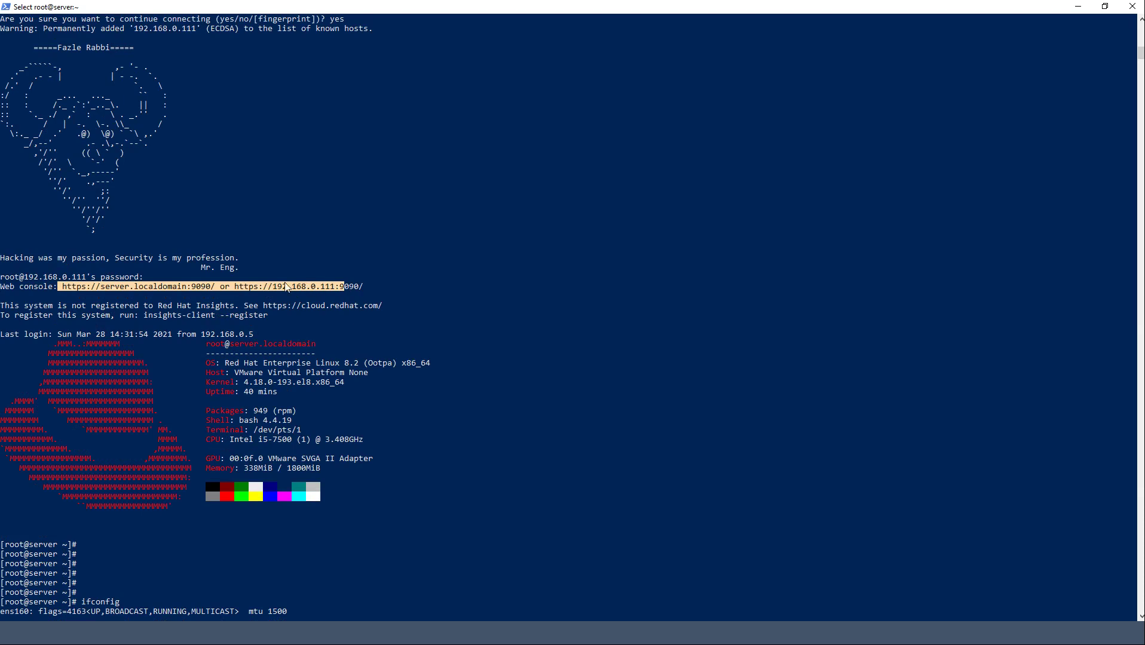
drag(234, 286, 354, 288)
key(ctrl+c)
right_click(352, 287)
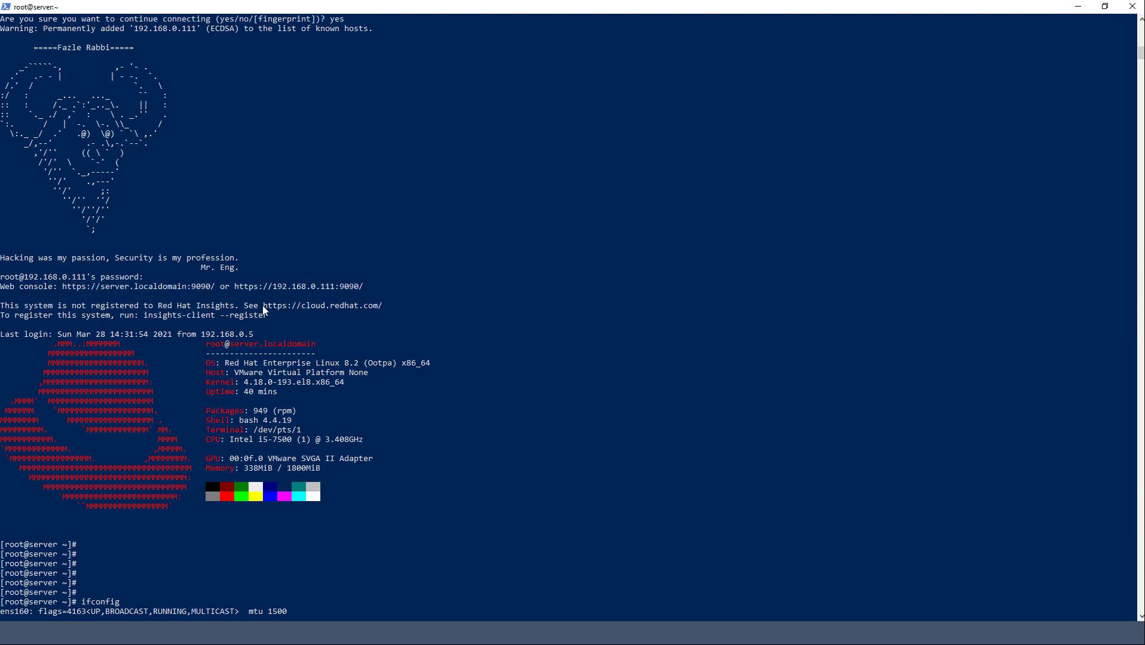
key(alt+Tab)
key(alt+Tab)
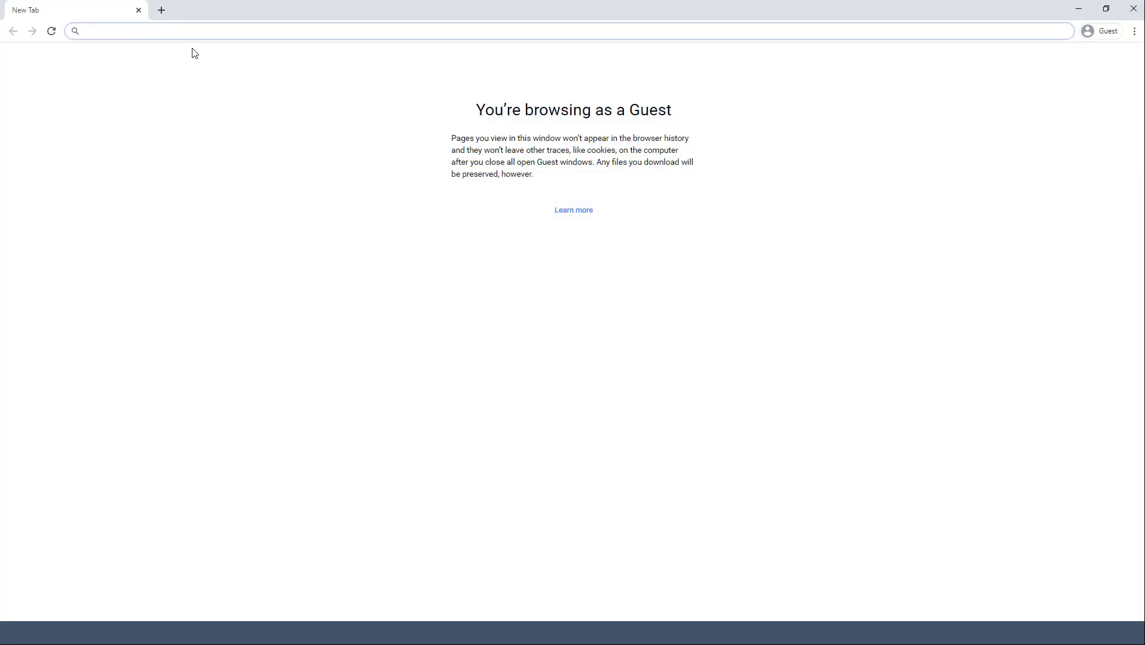
right_click(197, 31)
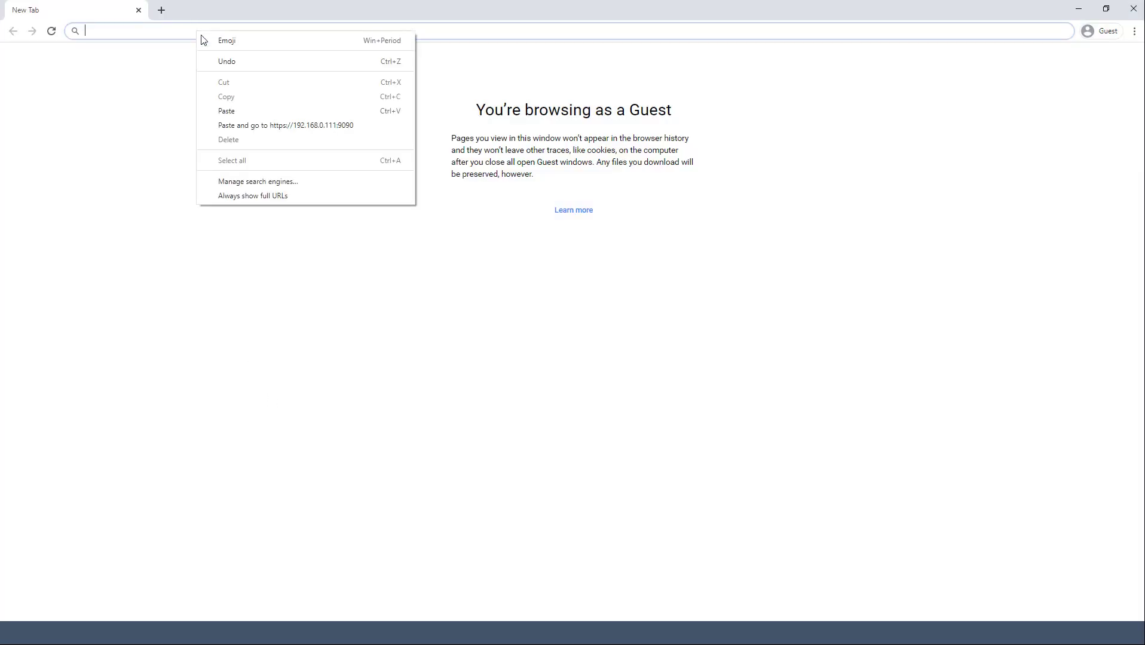
click(248, 123)
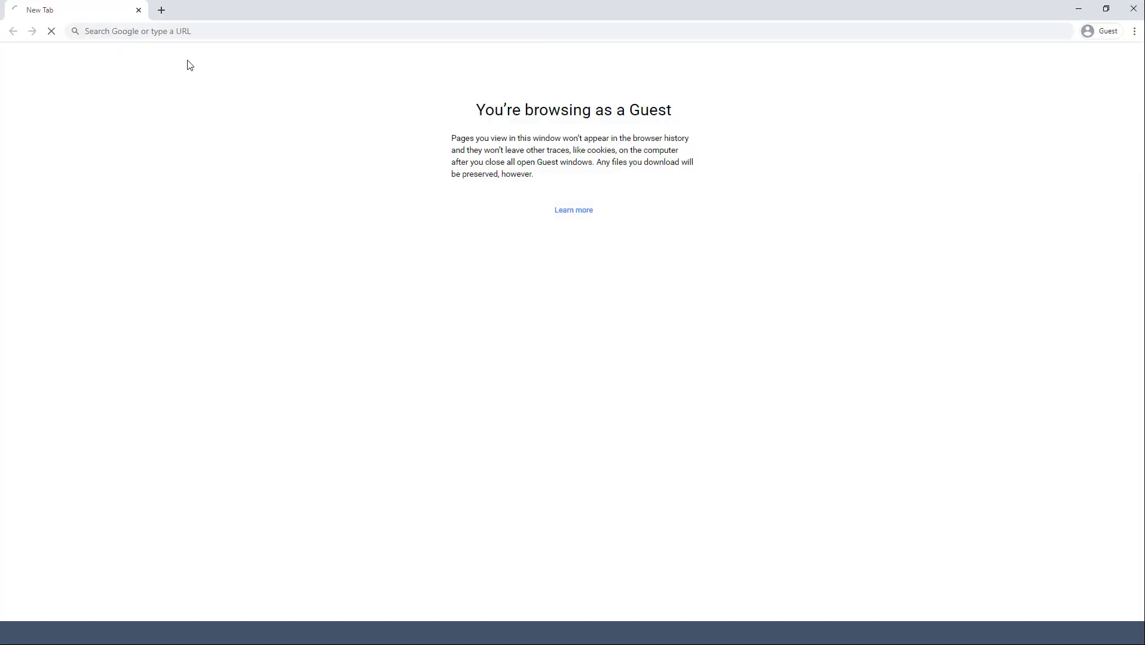
- Highlight the full console URL and proceed past the certificate warning to 192.168.0.111
click(222, 33)
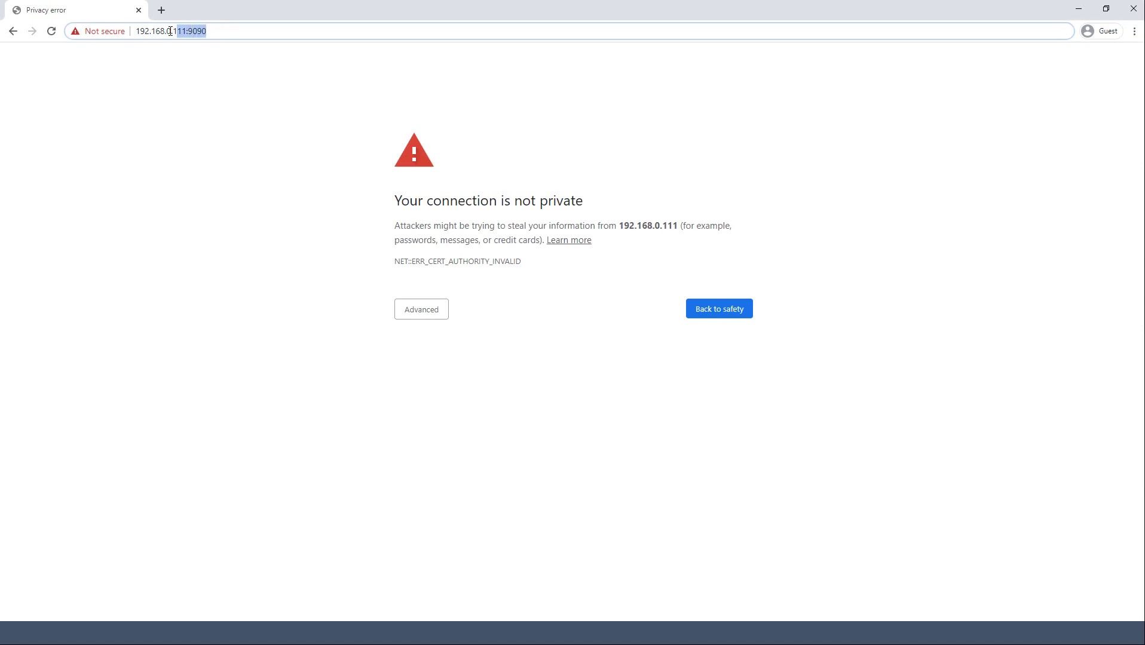
click(221, 30)
drag(254, 30, 138, 43)
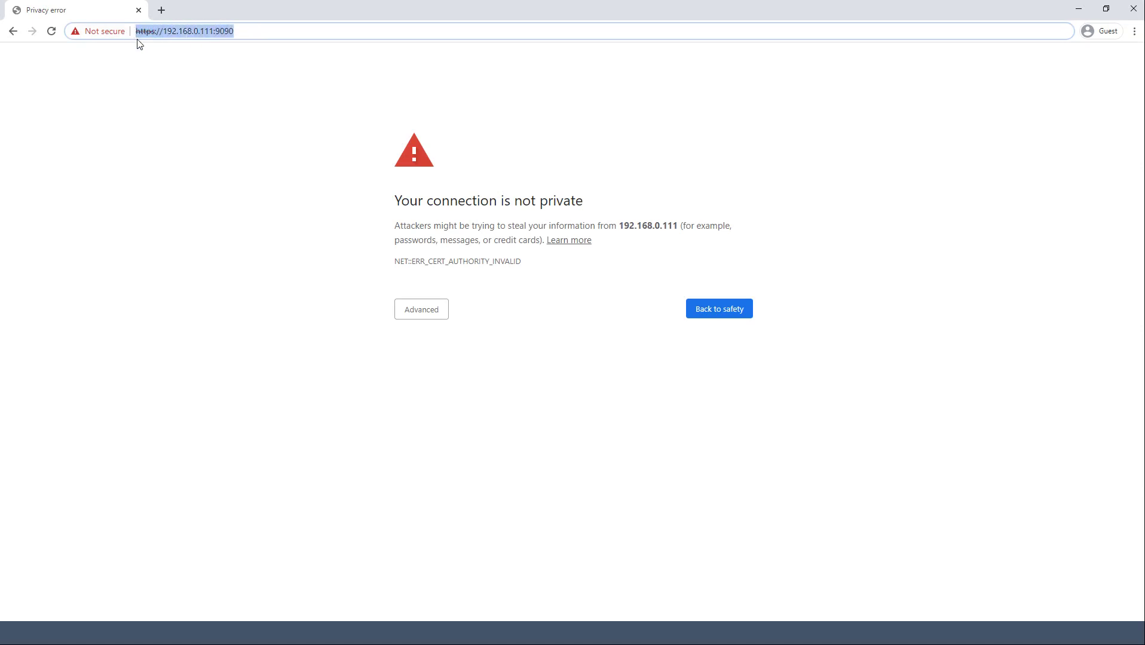
click(419, 310)
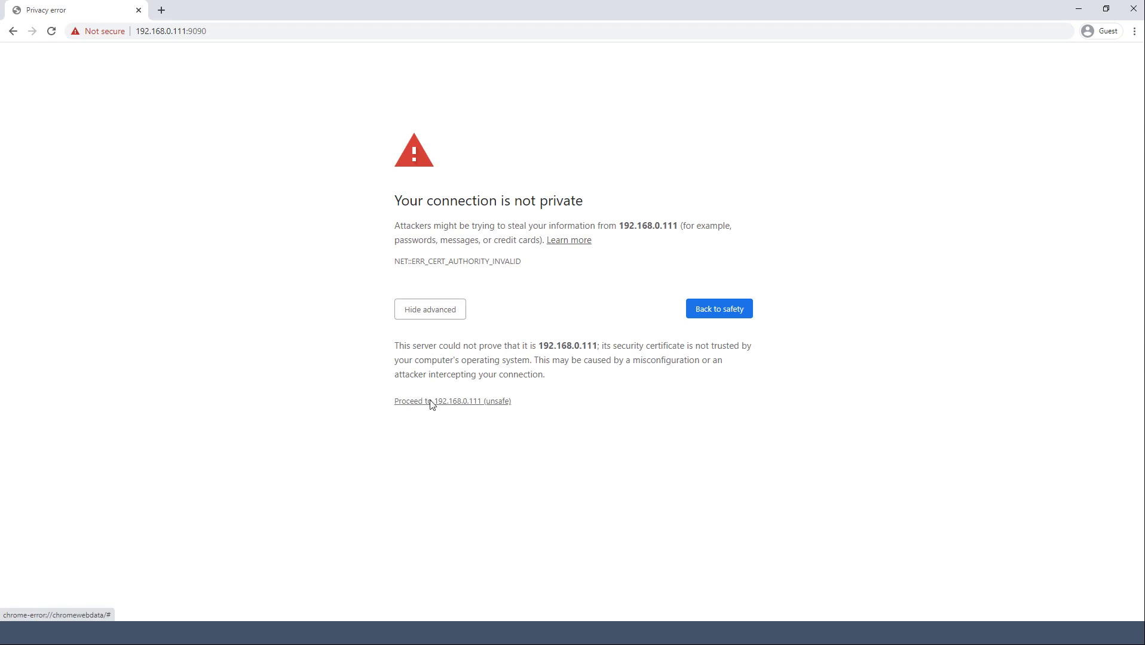
click(429, 401)
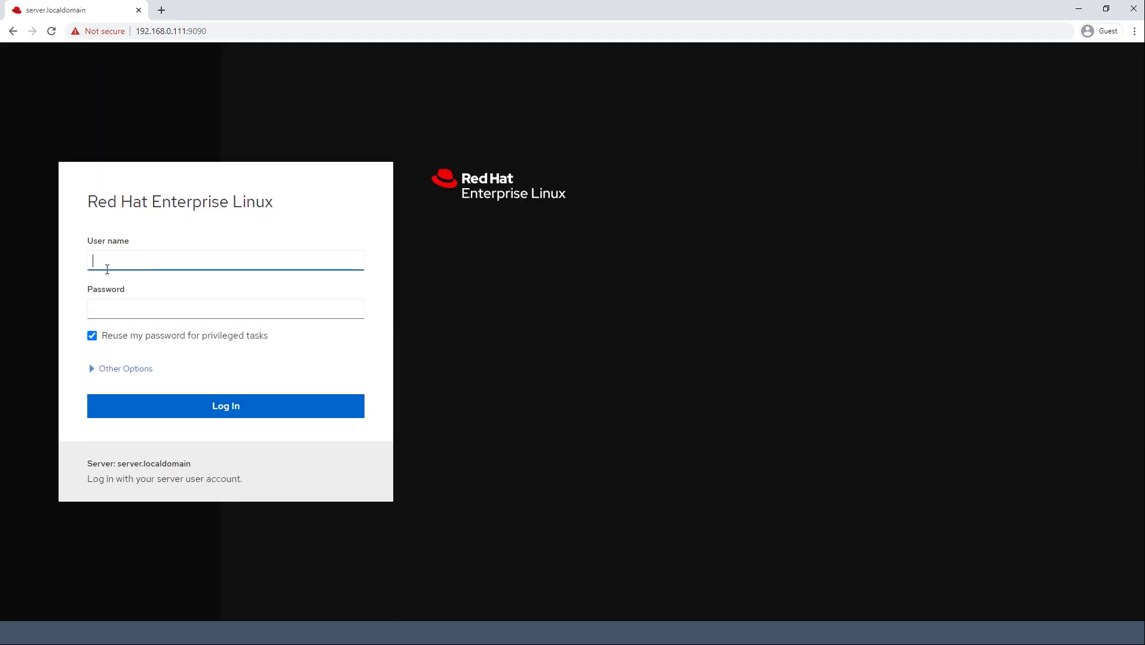
- Log in to the Red Hat Enterprise Linux web console as root with the account password
text(root)
key(Tab)
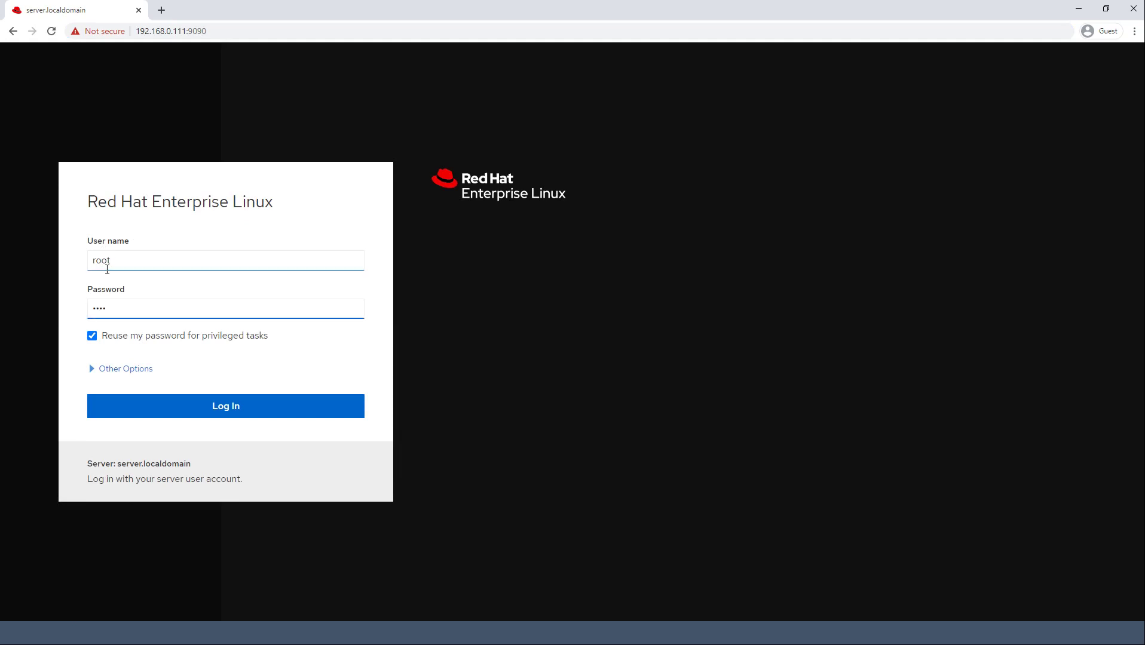
key(Return)
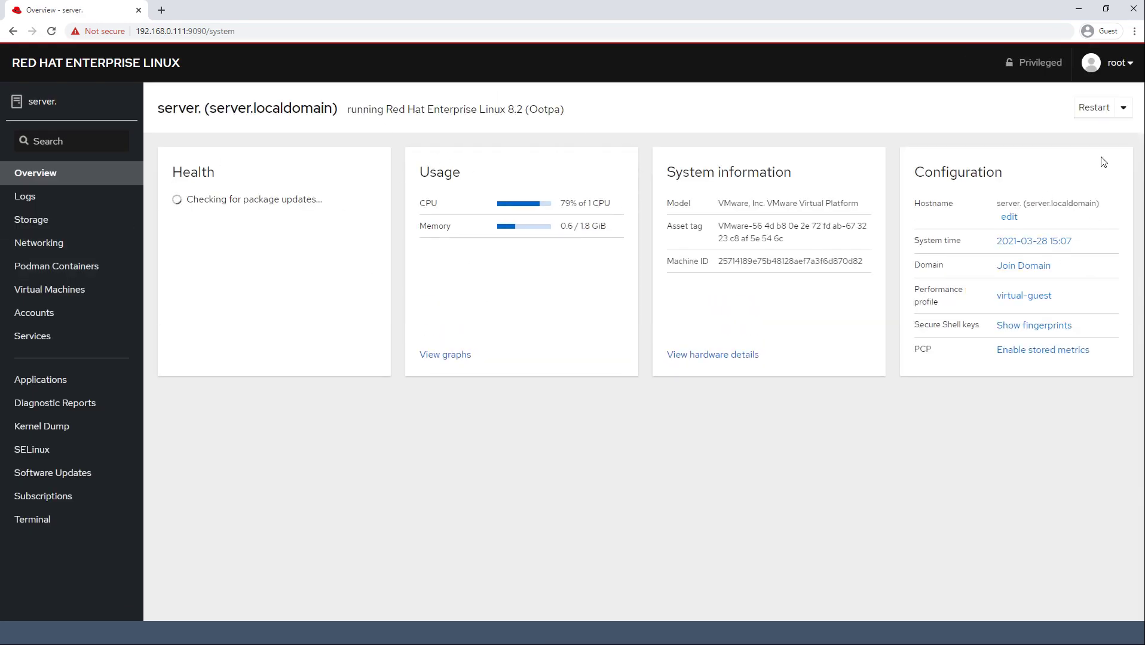
- Review the server's restart options and the root account settings, including the form for adding a public SSH key
click(1123, 108)
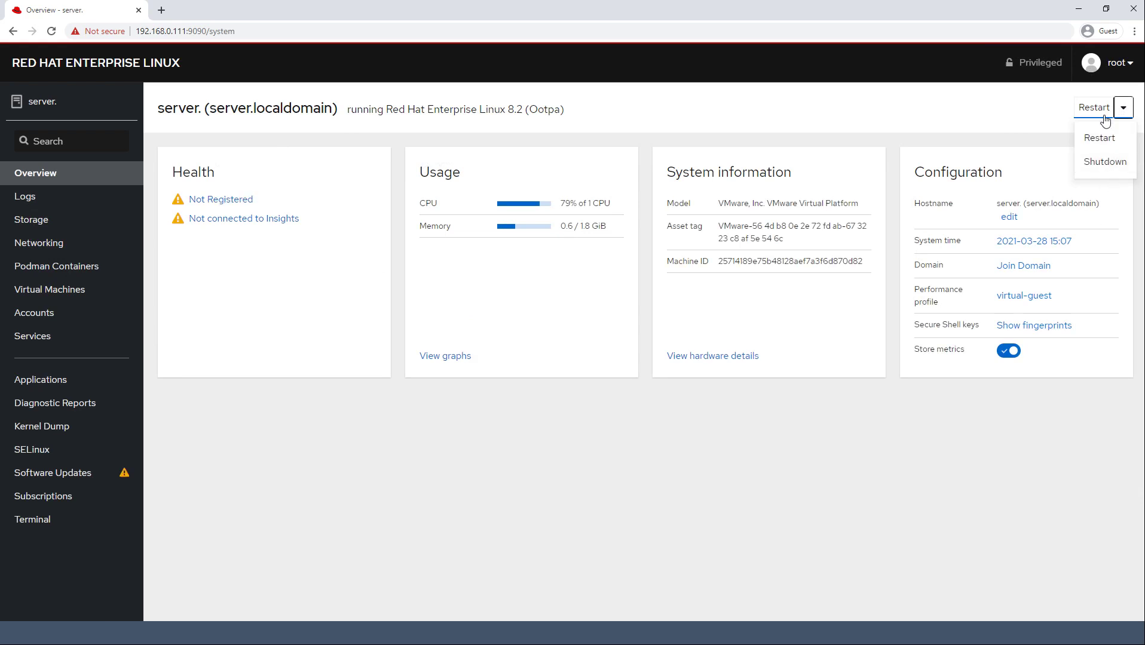
click(1115, 63)
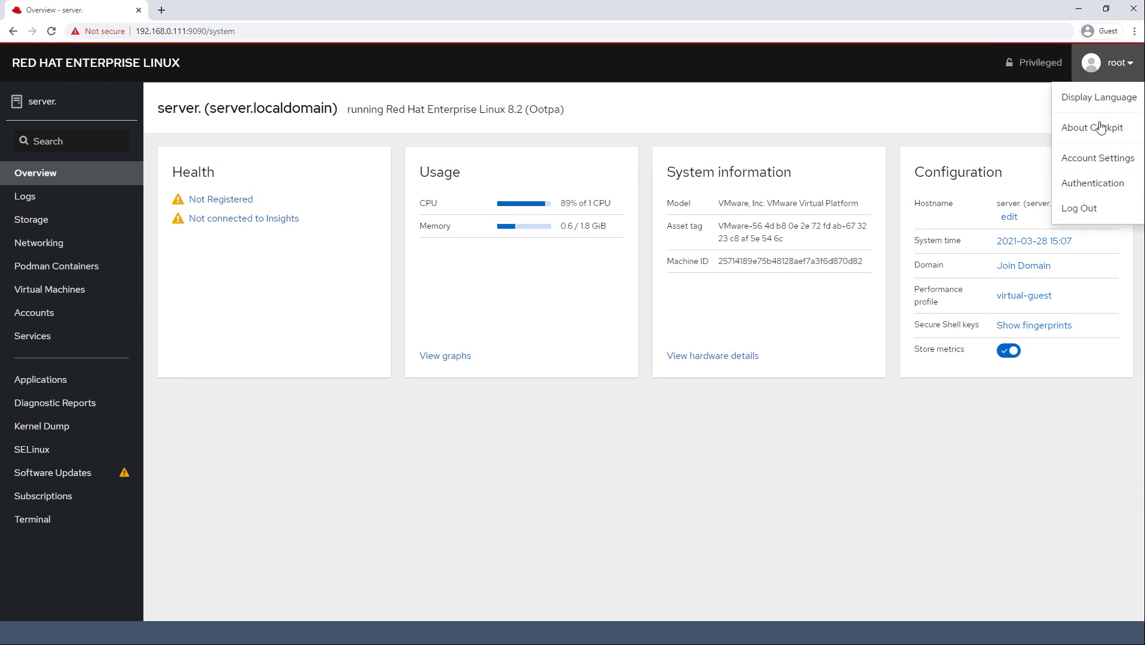
click(1097, 158)
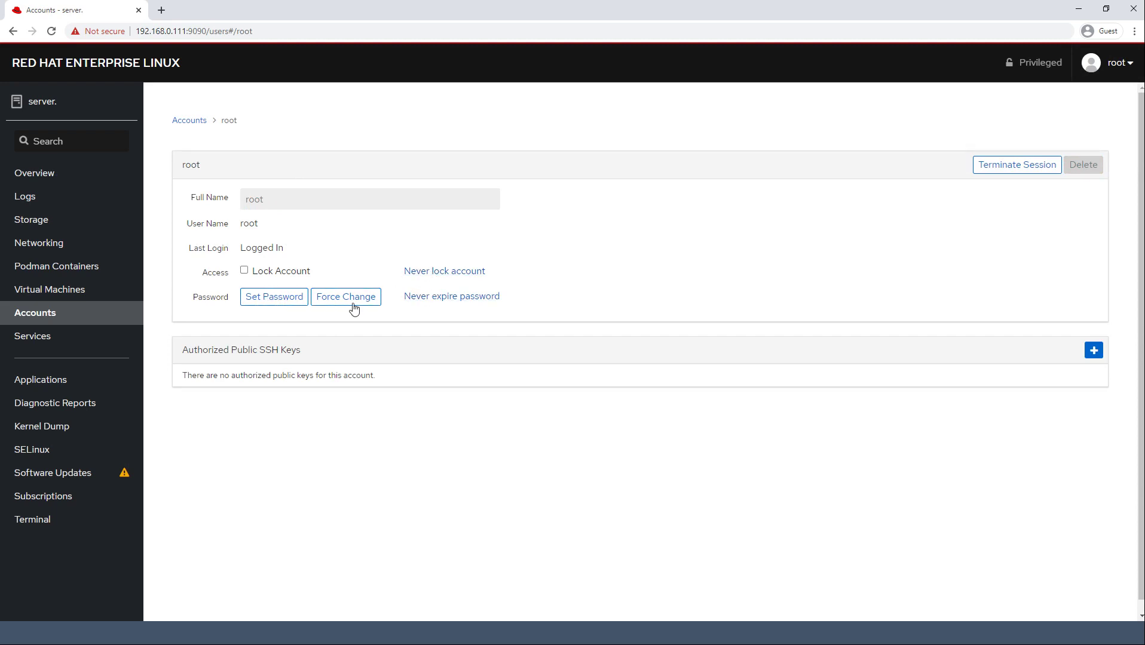
click(1094, 350)
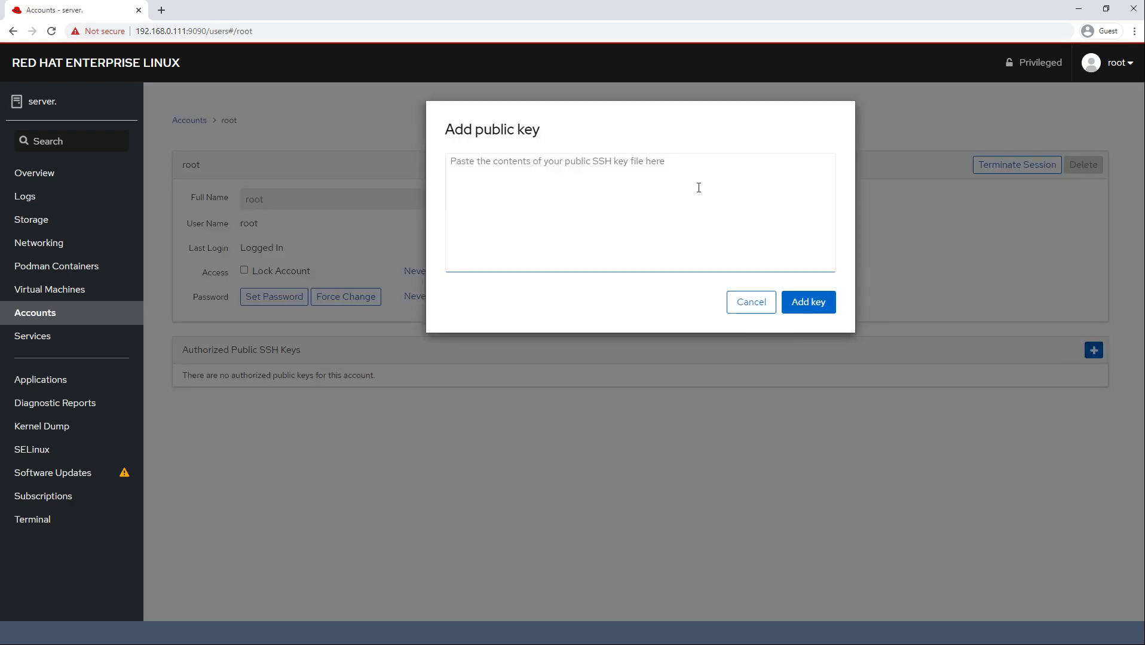
click(767, 303)
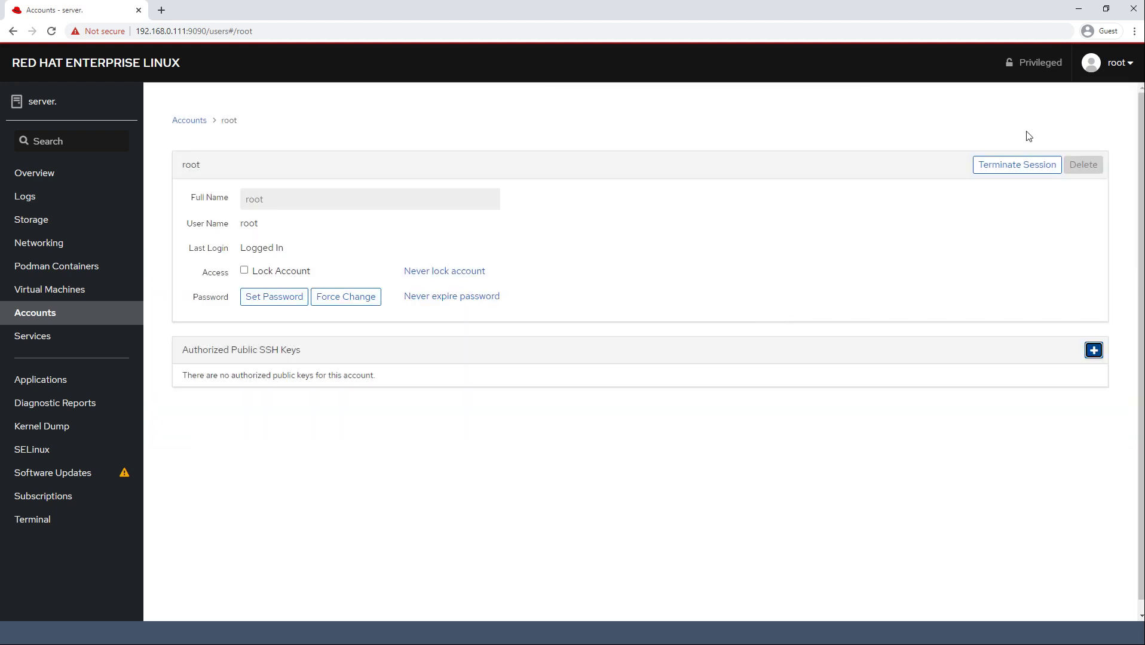
- View the system logs for the current boot, and change the time range to the last 24 hours
click(33, 174)
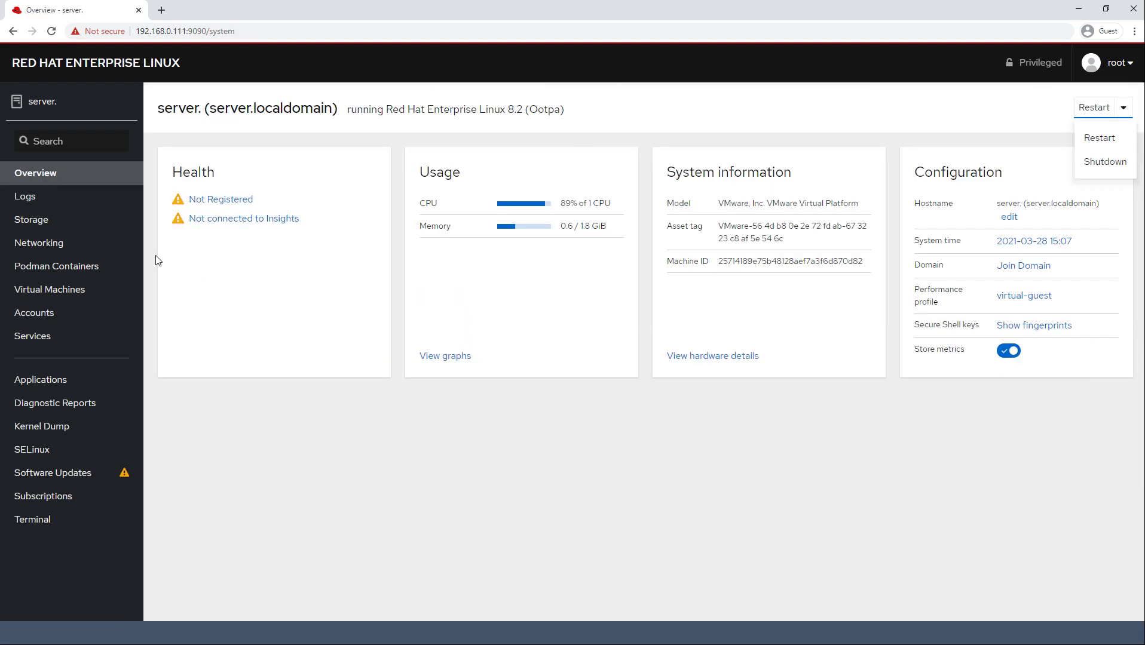
click(42, 201)
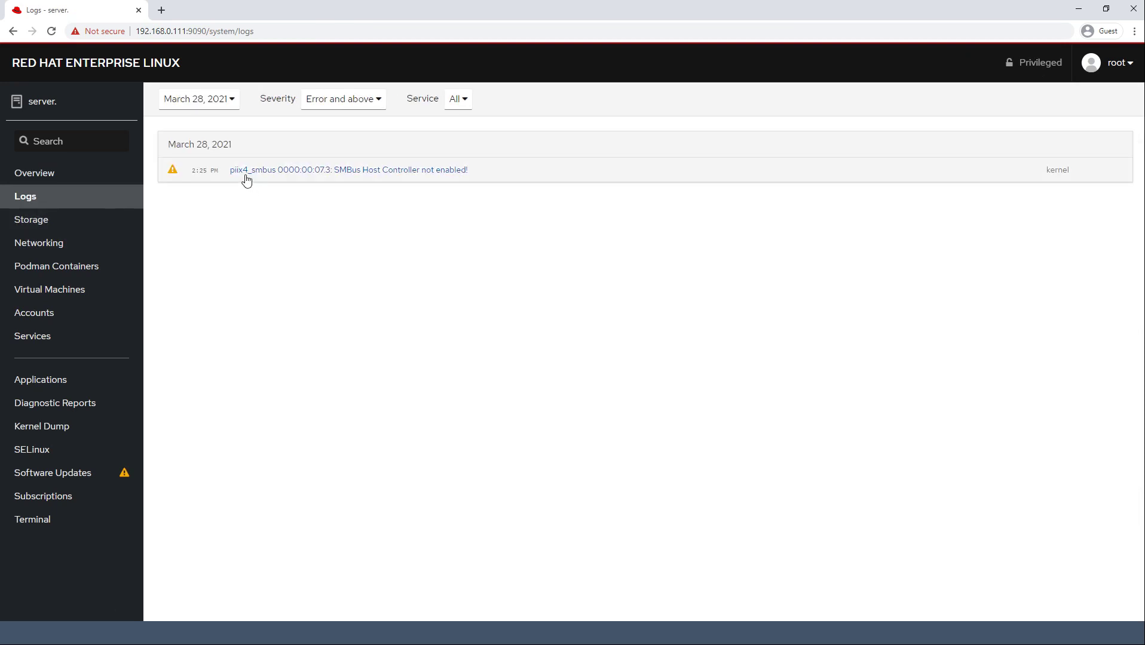
click(216, 100)
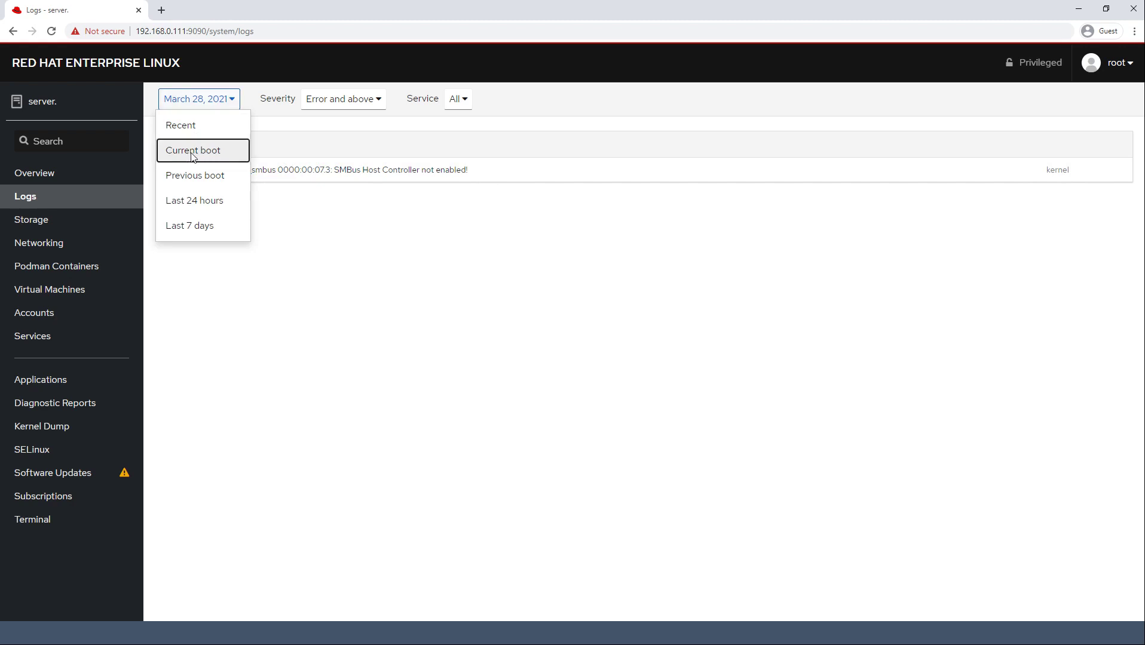
click(204, 150)
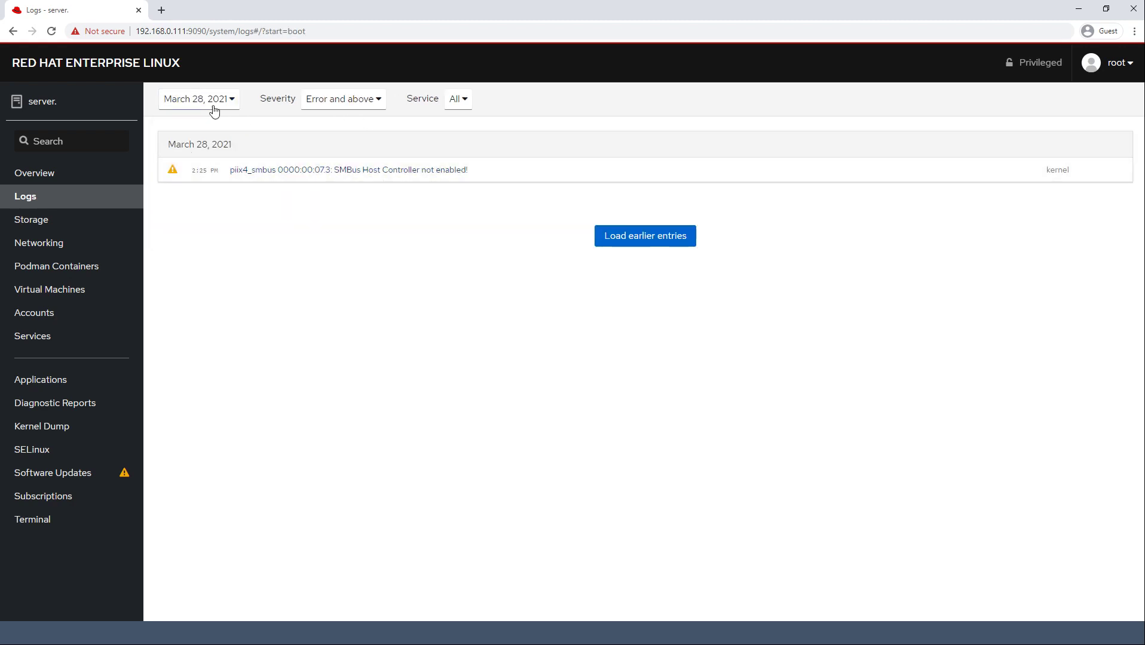
click(214, 108)
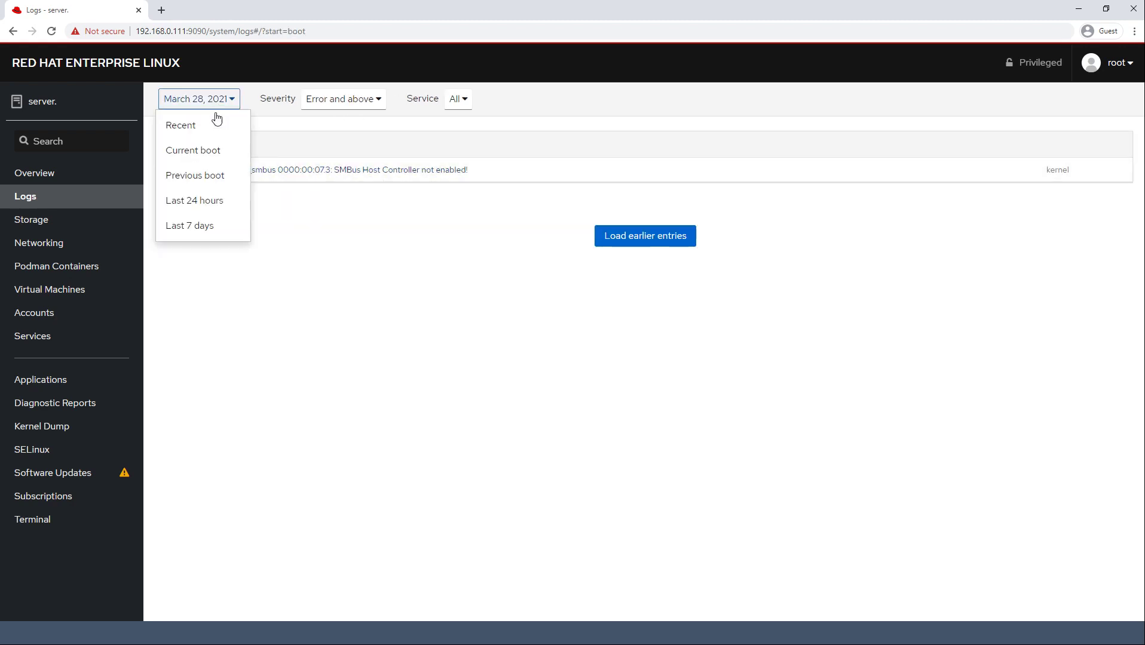
click(199, 204)
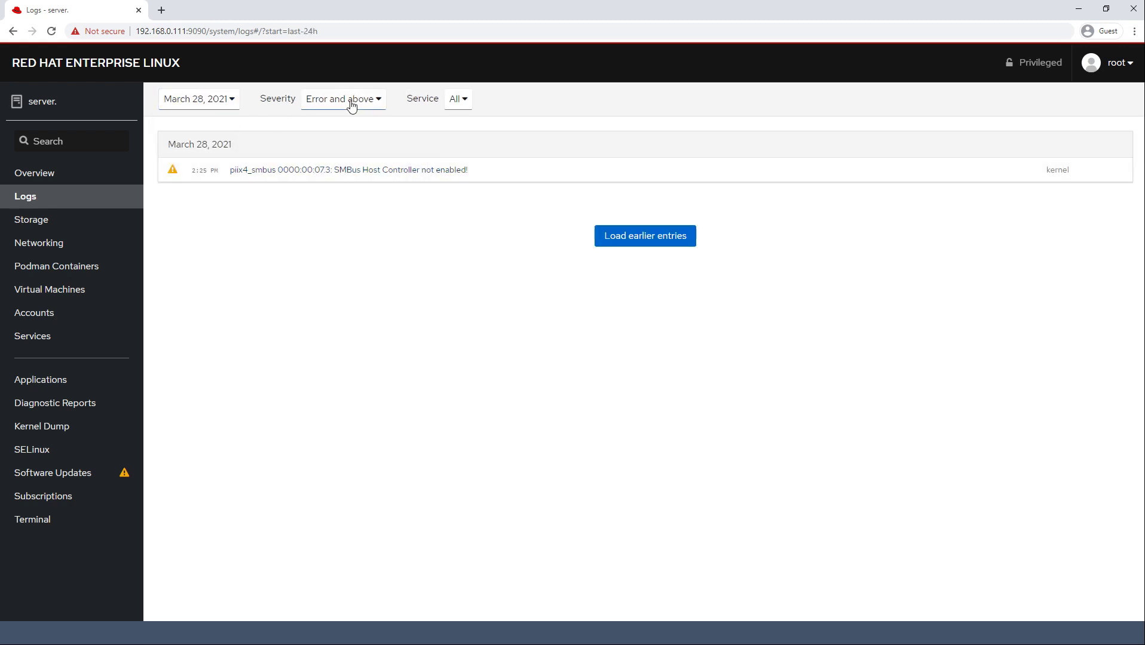
- Filter the logs by severity Only Emergency, Critical and above, and finally Info and above, and browse the entries
click(351, 105)
click(357, 151)
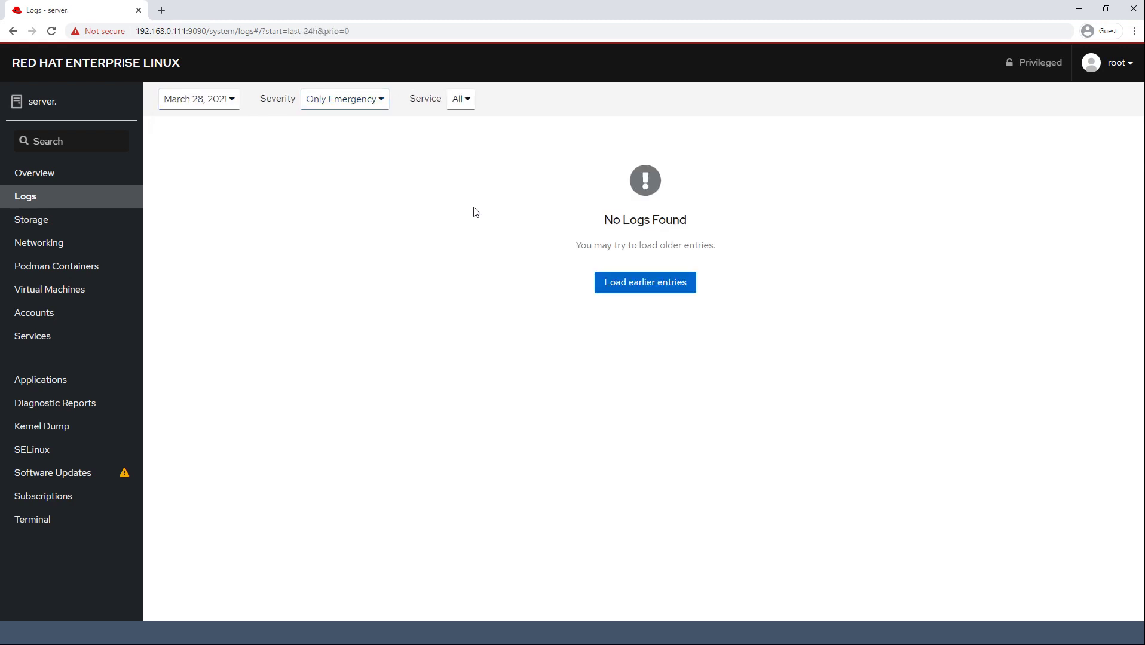
click(357, 107)
click(382, 203)
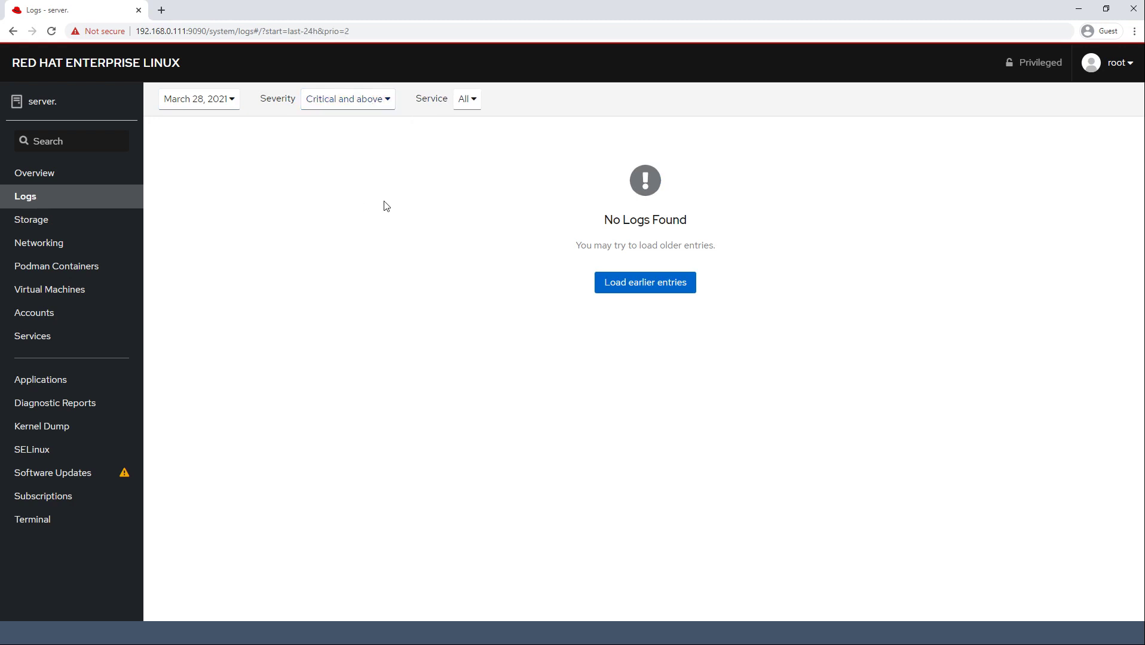
click(343, 101)
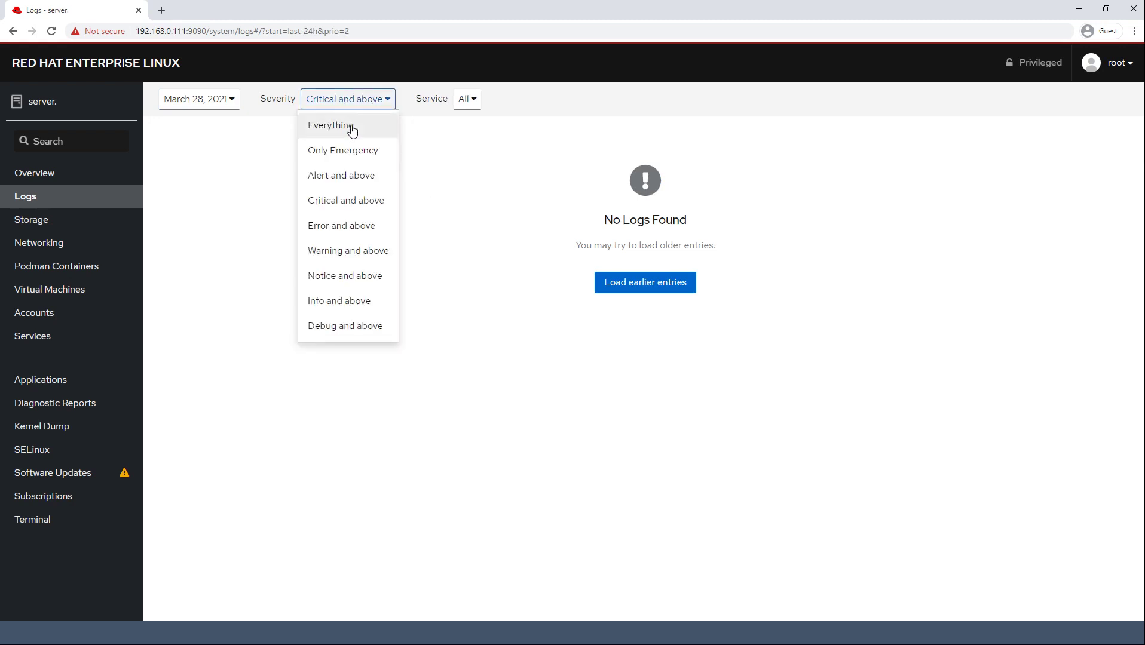
click(353, 302)
scroll(458, 179, down, 10)
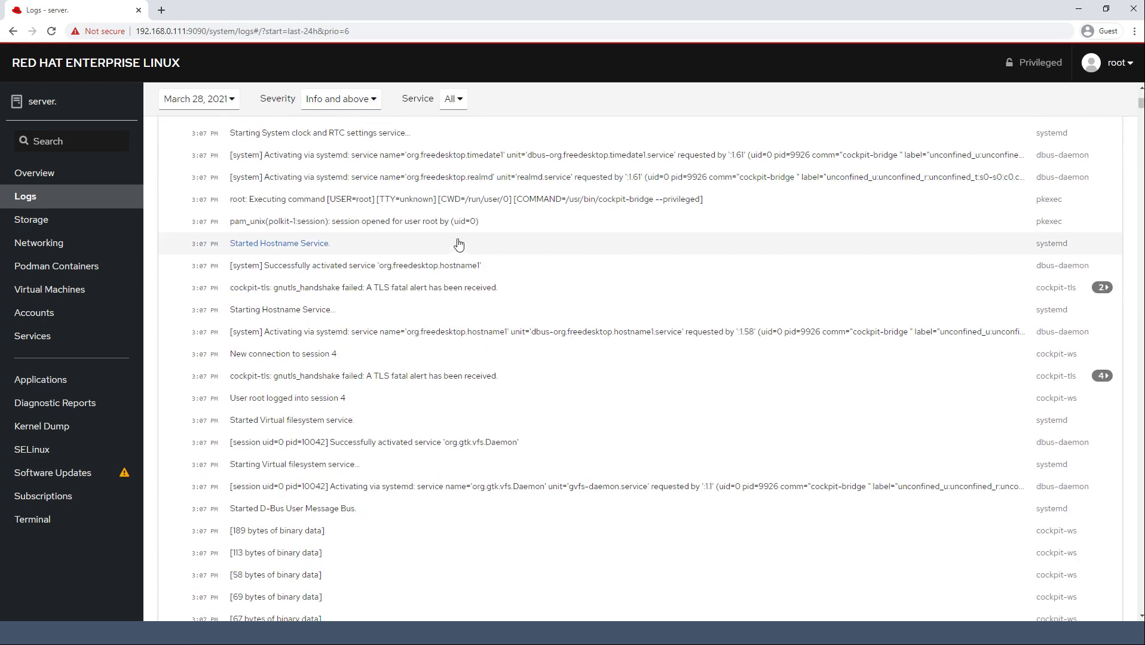
scroll(454, 255, up, 15)
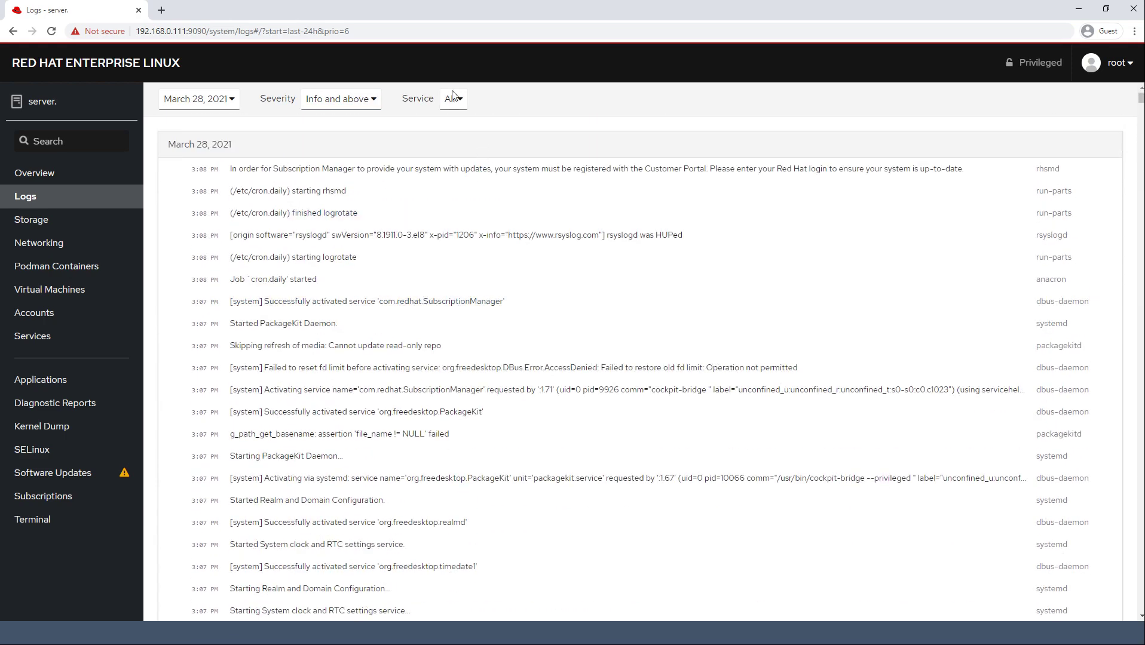
- Filter the log entries to the dnf service and check the available time ranges
click(457, 100)
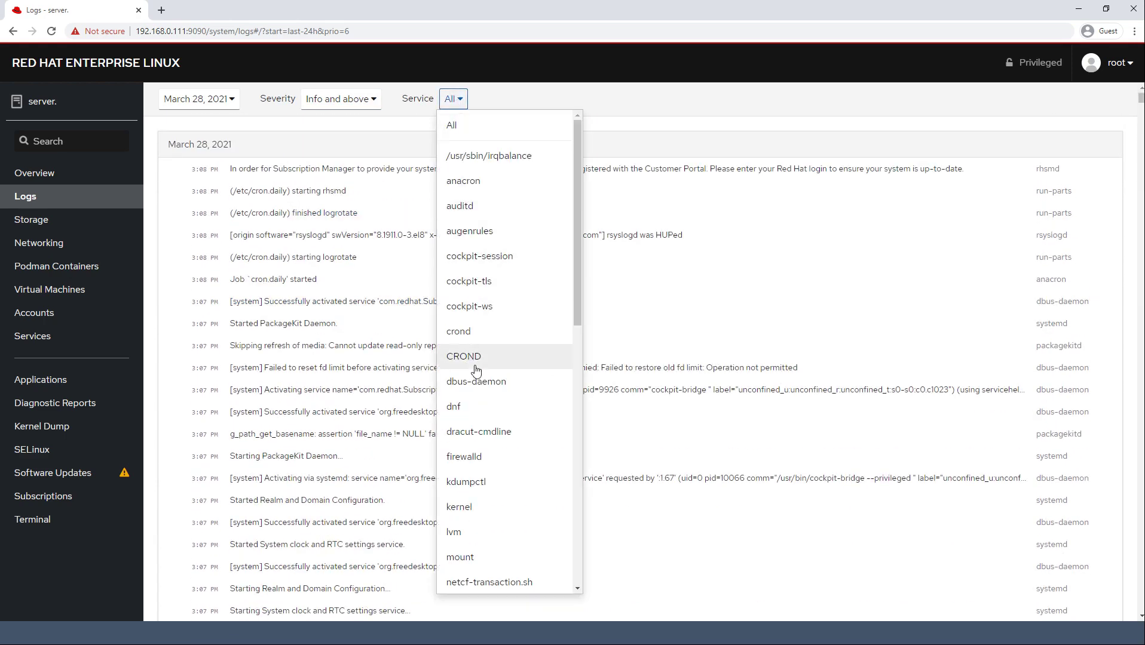
click(457, 407)
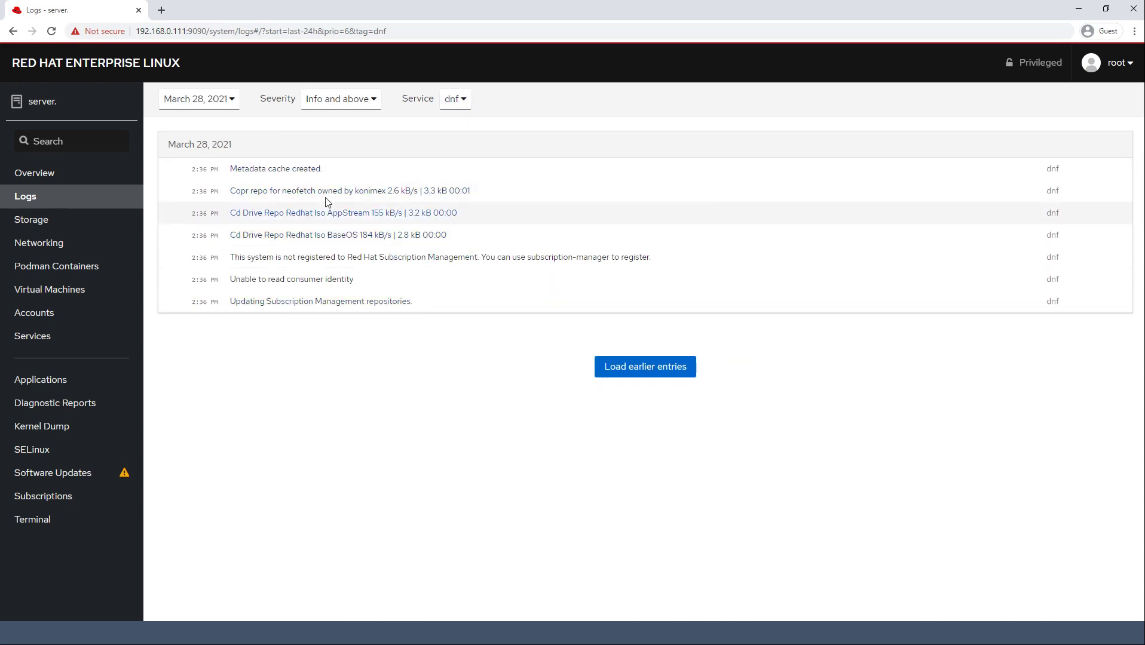
click(209, 107)
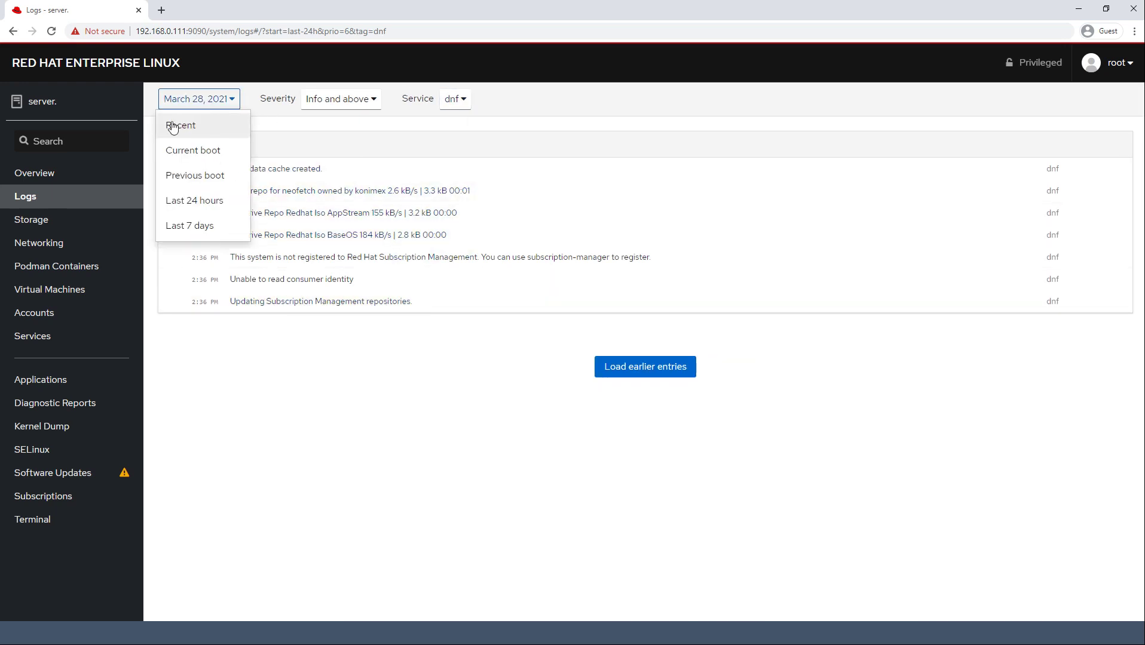
- Examine the Storage page's filesystems, NFS mounts and storage logs
click(59, 224)
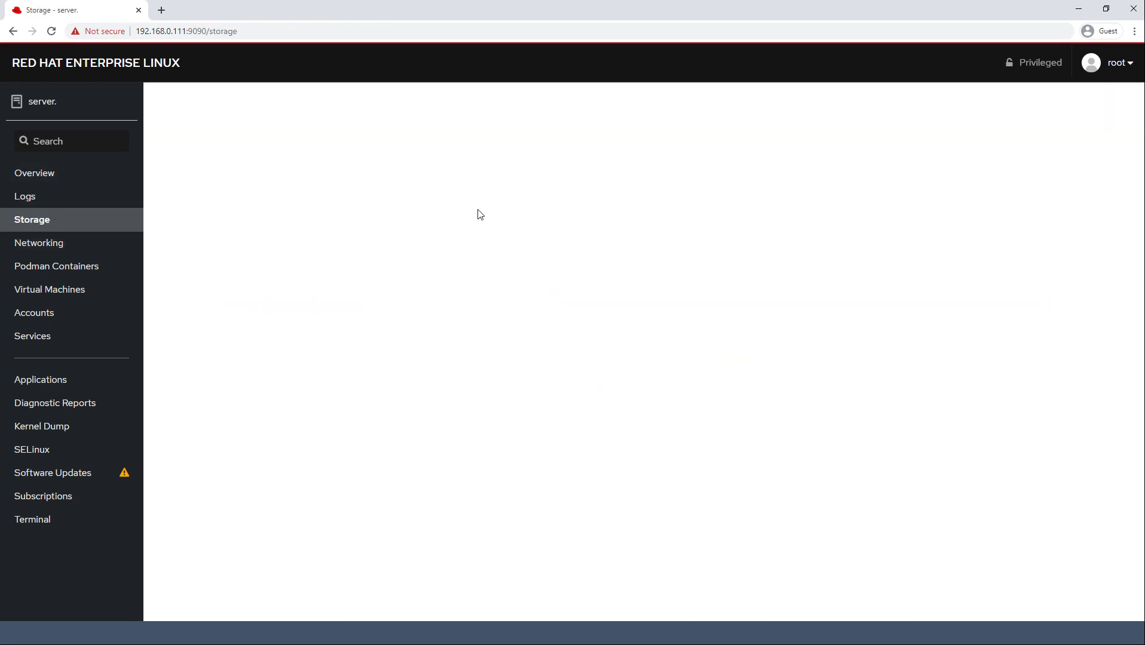
scroll(637, 269, down, 3)
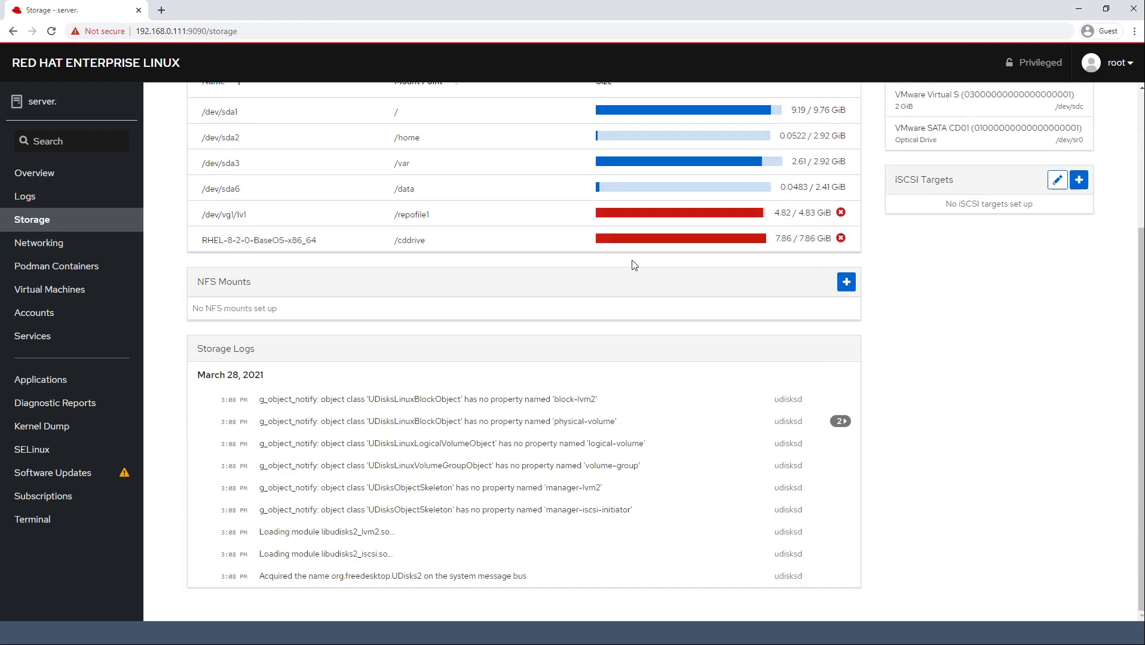
- Review the filesystems table, the list of drives and the vg1 volume group on the Storage page
scroll(608, 290, up, 3)
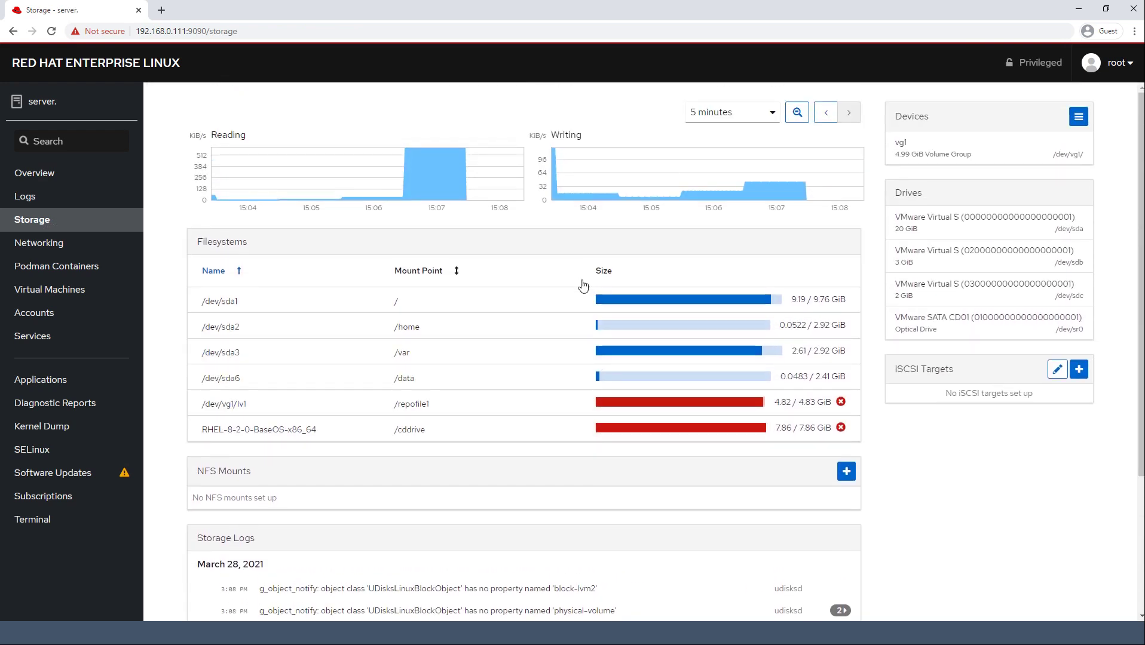
click(202, 286)
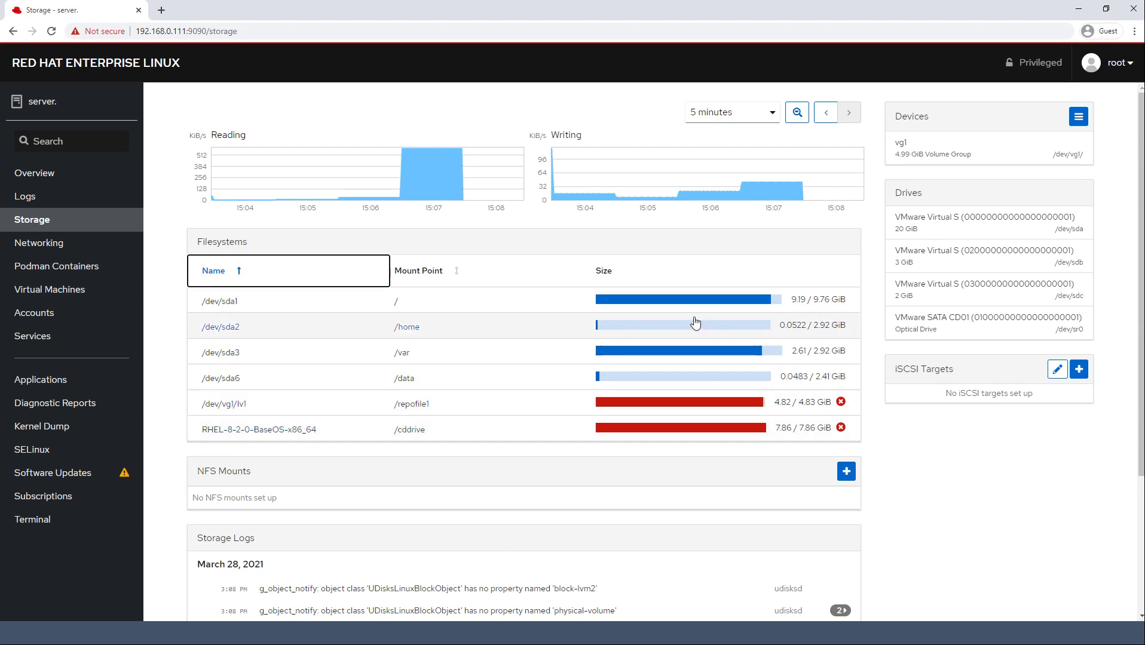
scroll(697, 314, down, 3)
scroll(696, 311, up, 3)
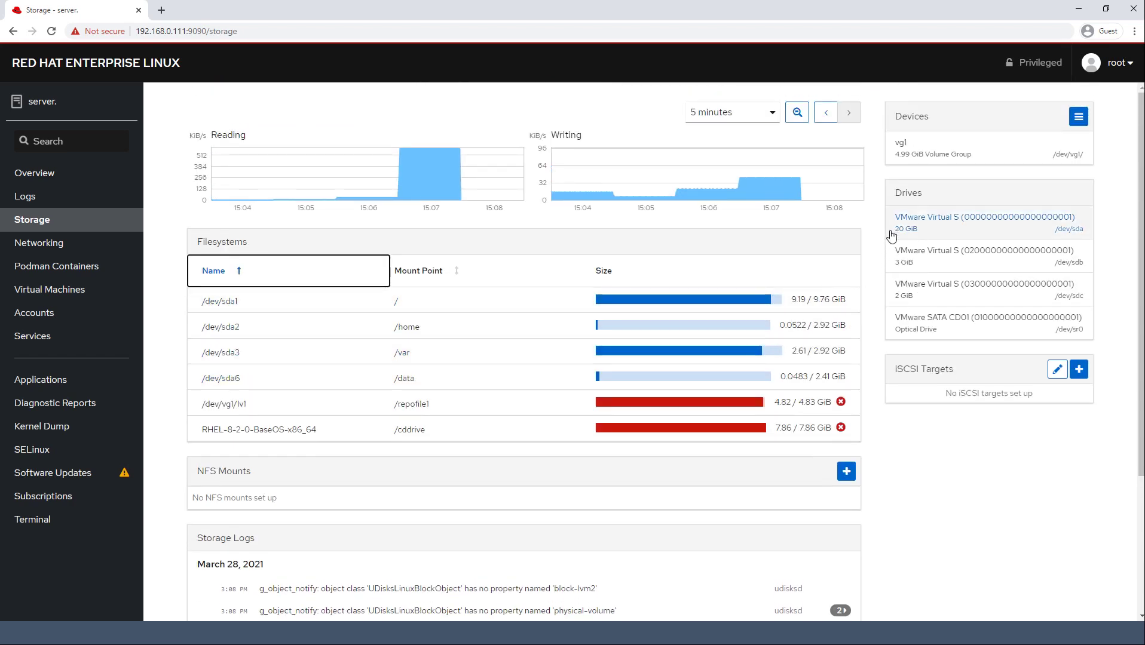
drag(893, 215, 936, 331)
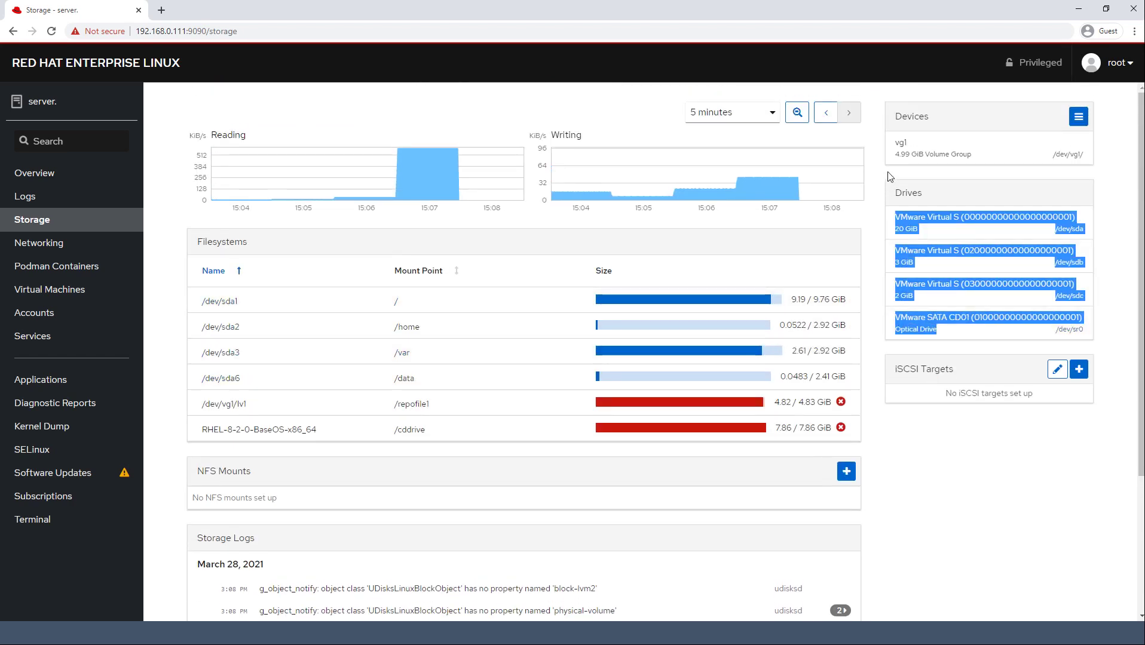
drag(890, 141, 932, 194)
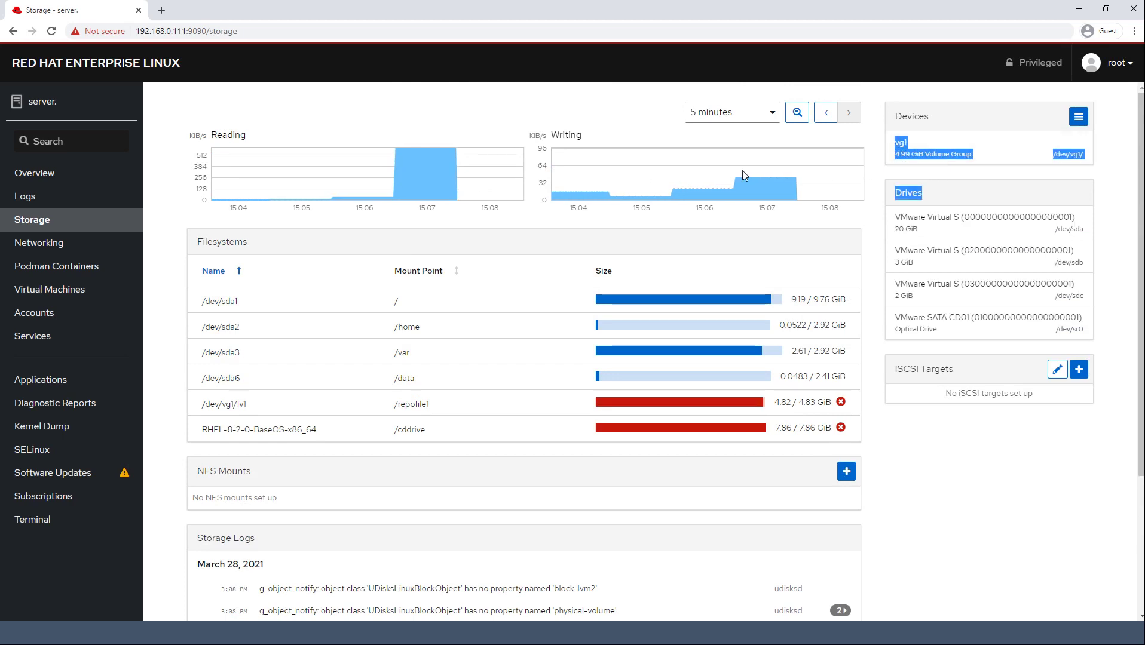
- Show the storage read and write graphs for 6 hours, and zoom into a 2-hour range on the Writing graph
click(760, 117)
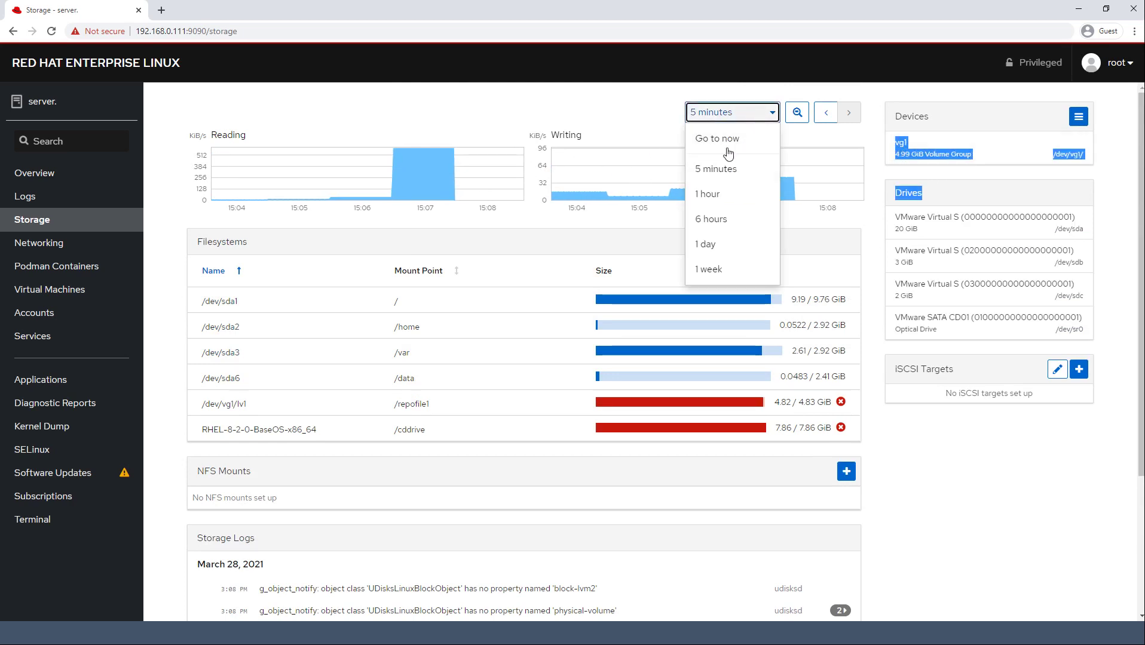
click(711, 219)
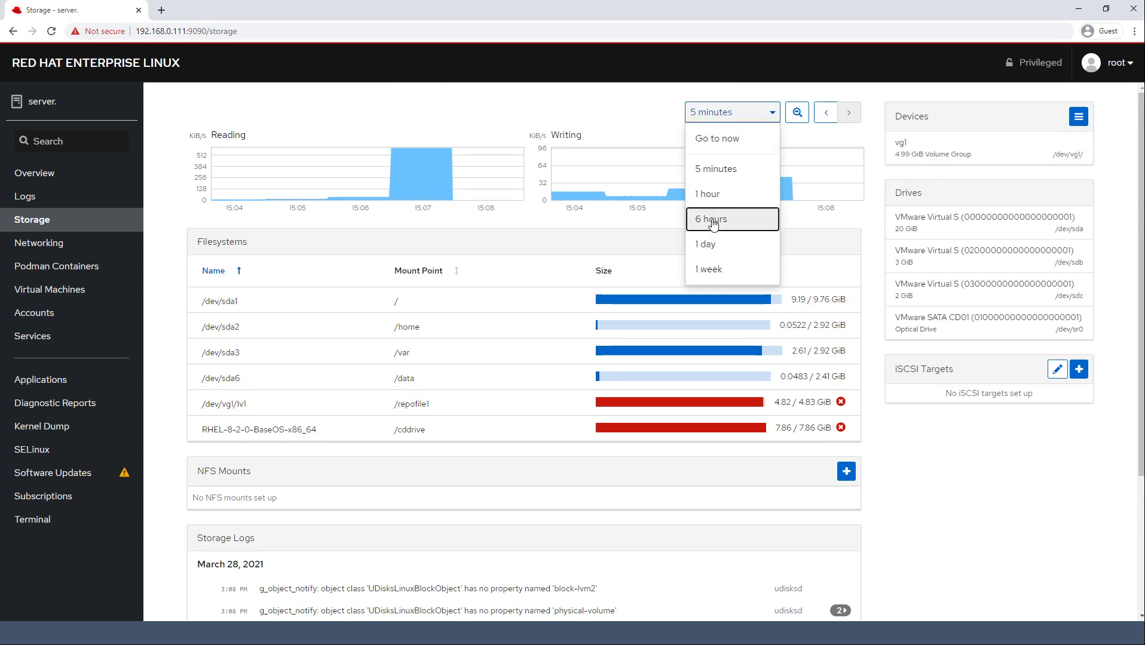
click(762, 120)
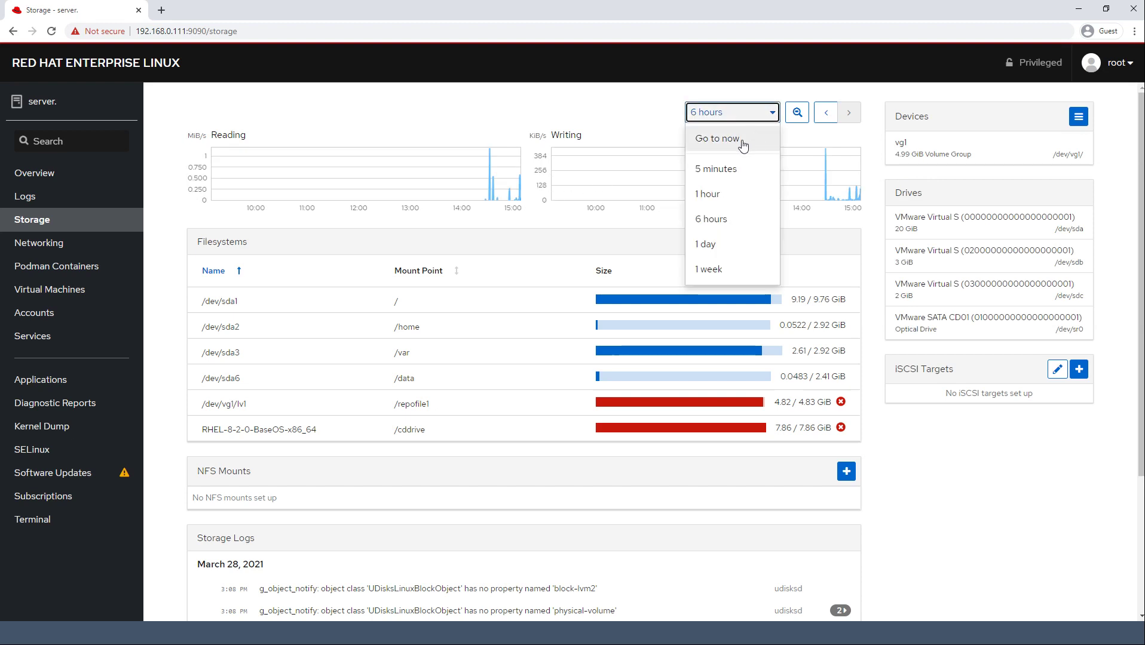
click(739, 139)
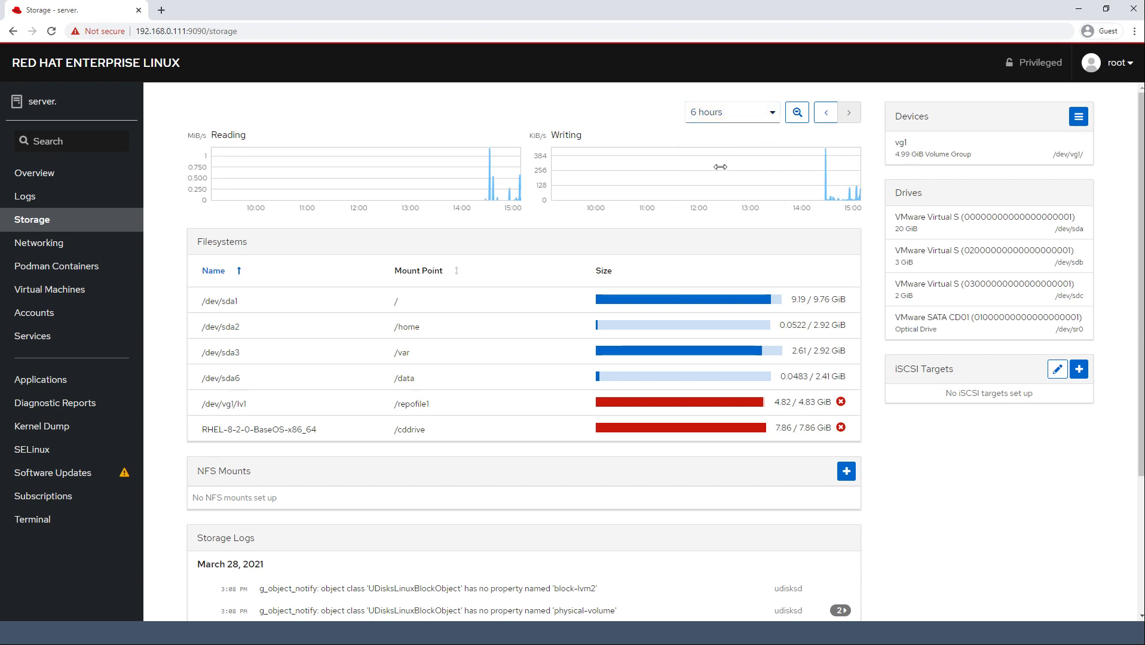
drag(816, 169, 661, 168)
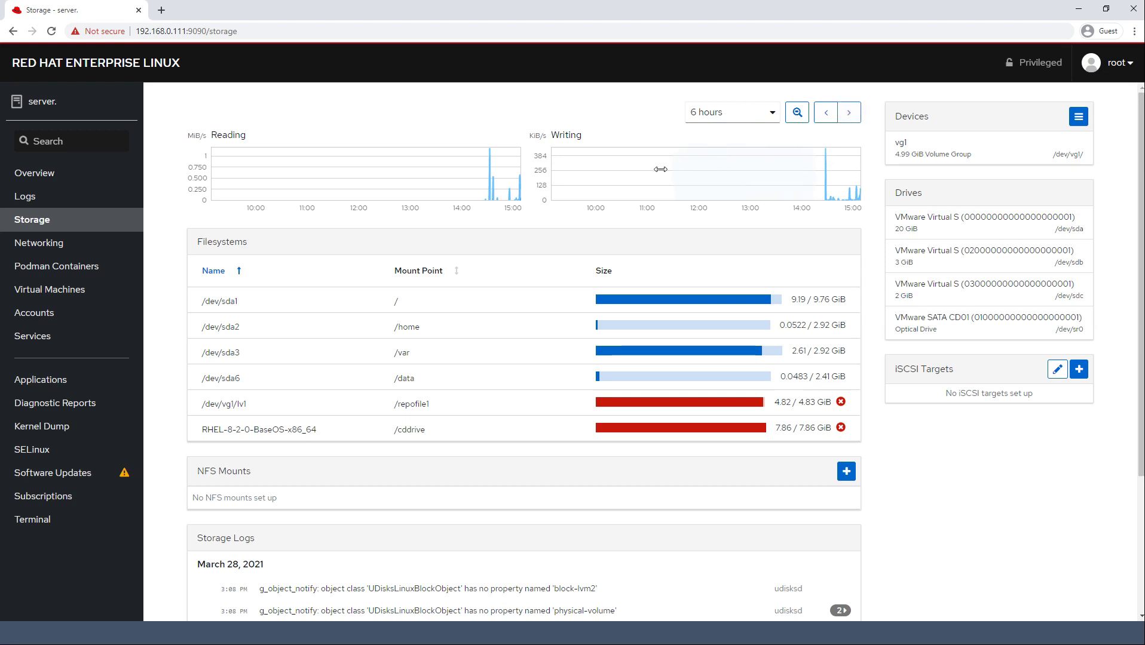
drag(782, 169, 661, 179)
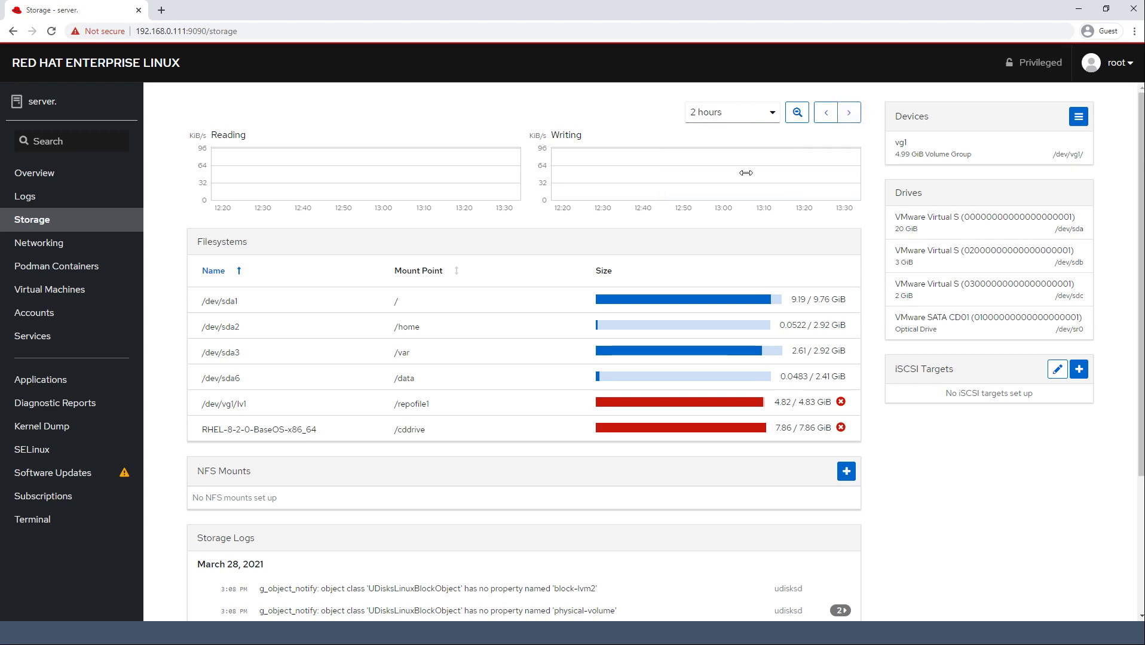
- Switch the storage graphs to the 5-minute range and finally to 1 week, and look over the Storage page
click(766, 119)
click(735, 173)
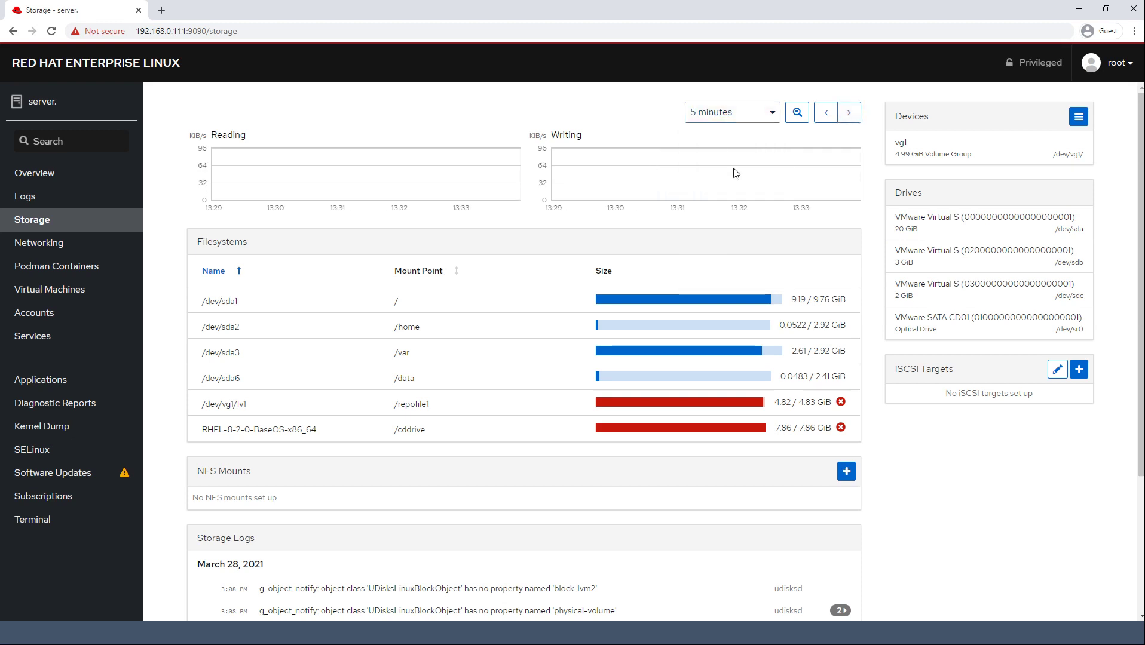
click(769, 114)
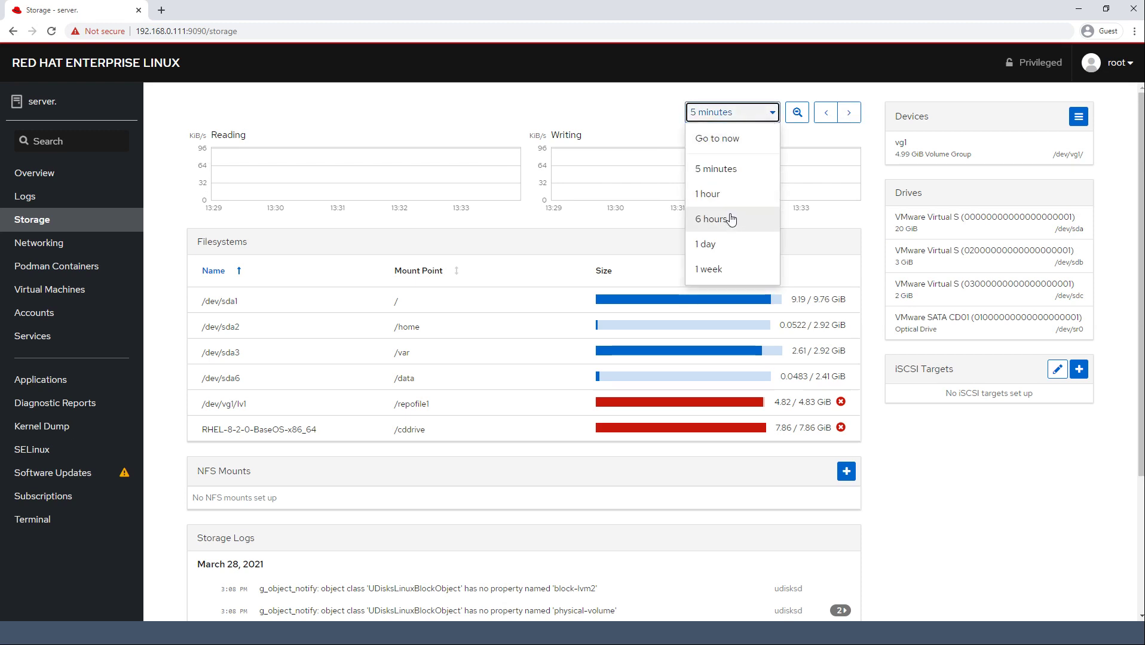
click(719, 265)
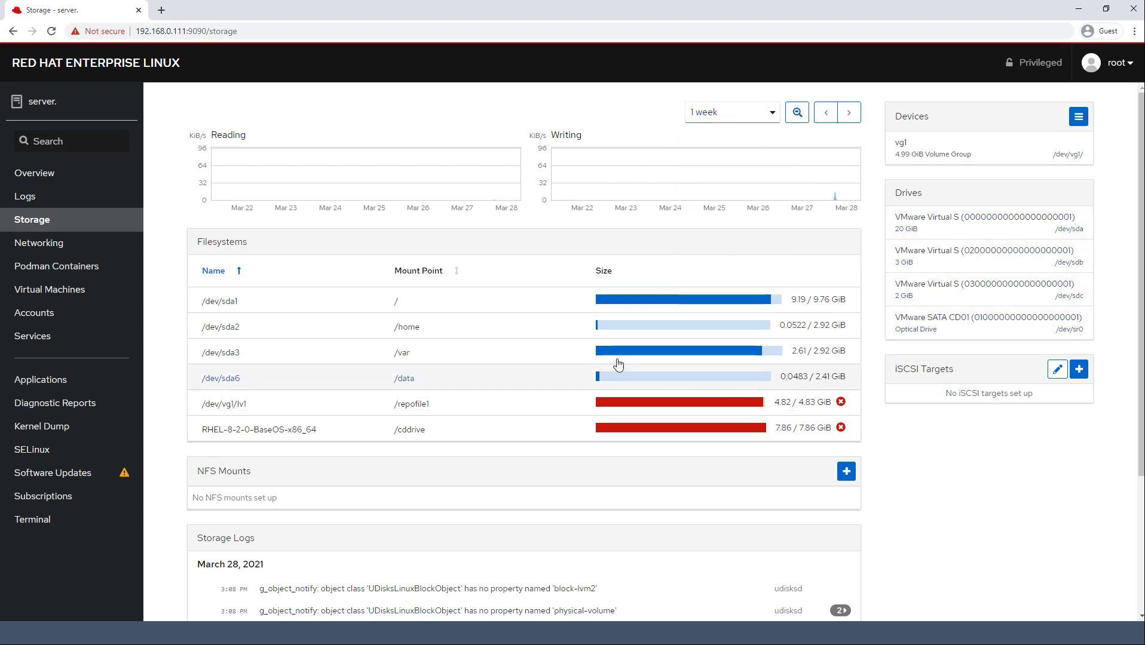
scroll(618, 364, down, 3)
scroll(327, 399, up, 3)
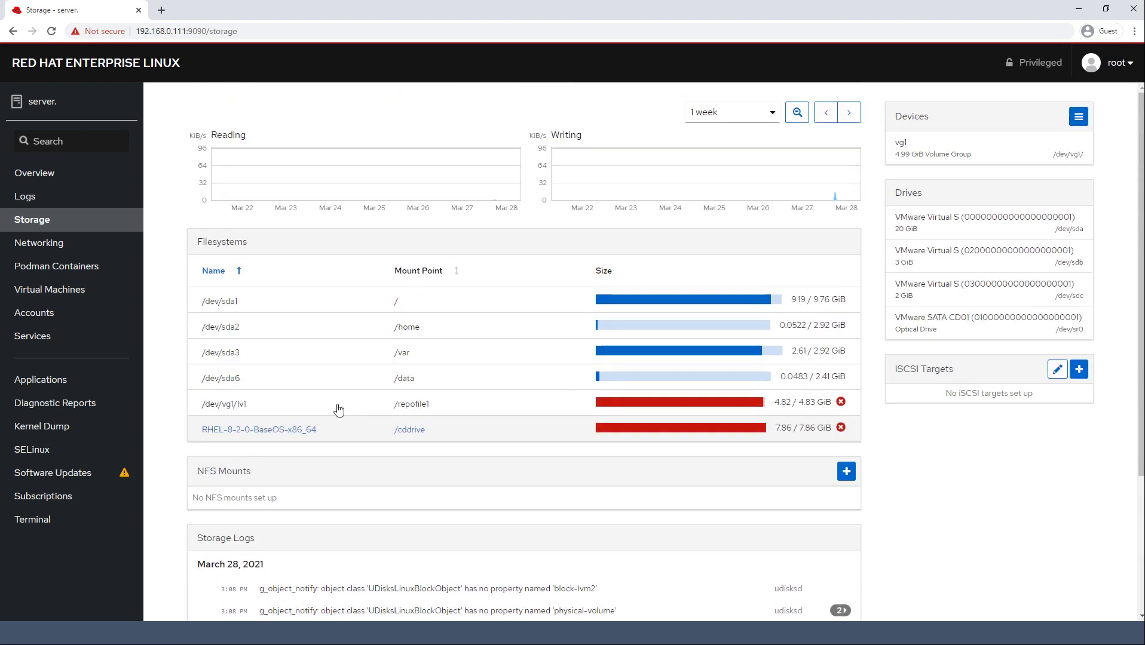
- View the Networking page and the details of the ens160 interface, and return to the networking overview
click(71, 249)
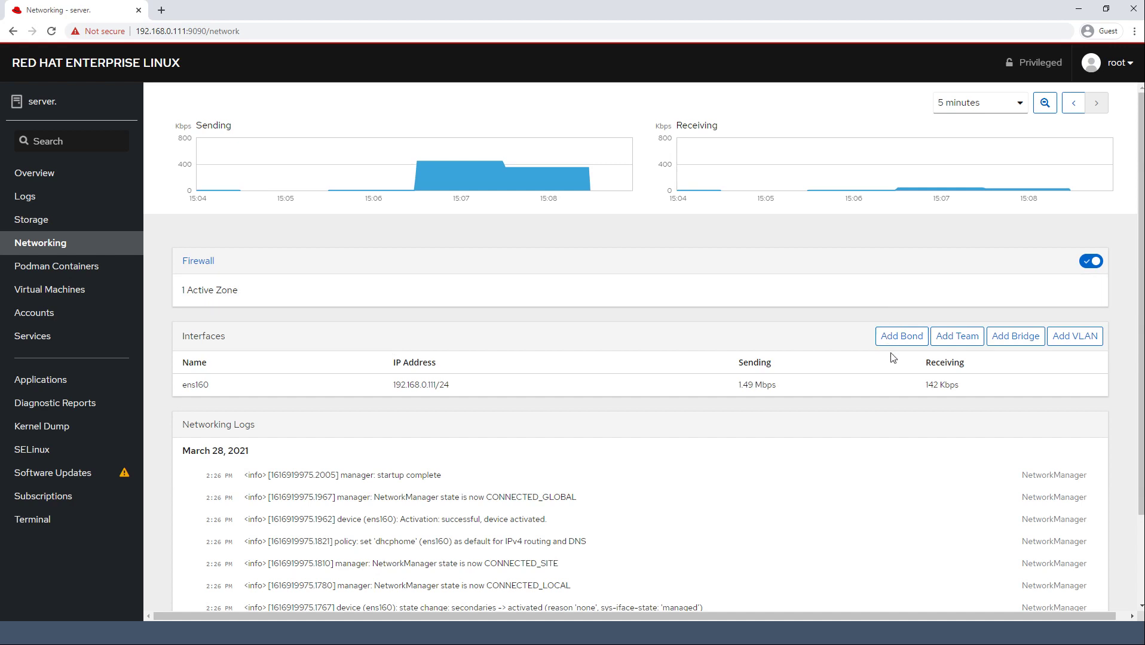
click(419, 389)
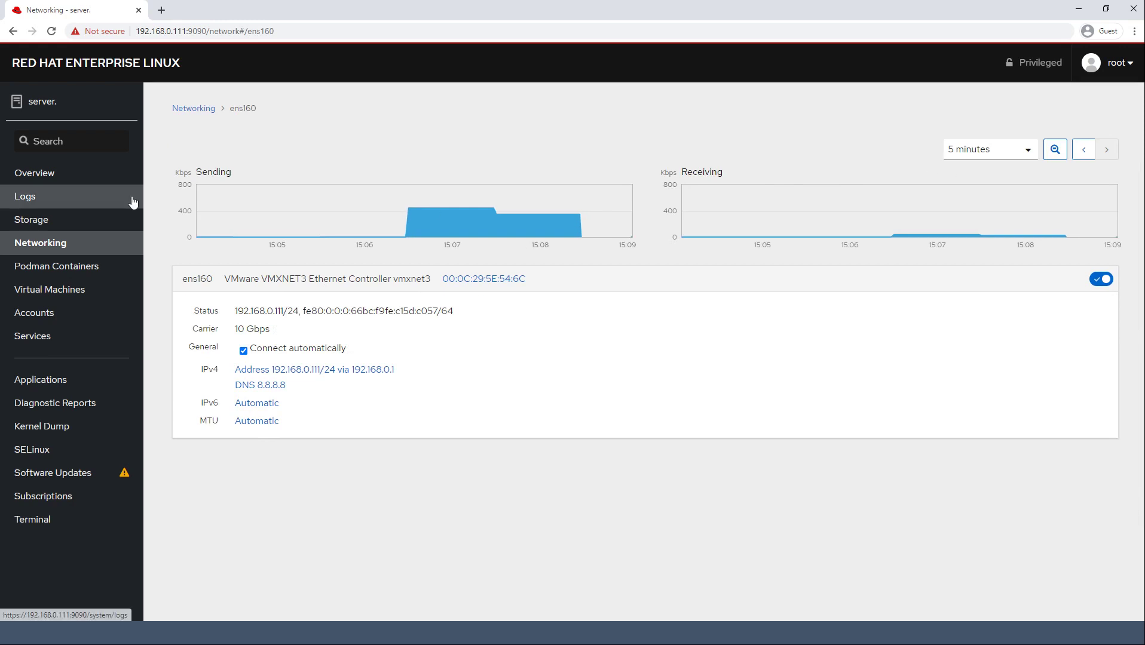
click(11, 32)
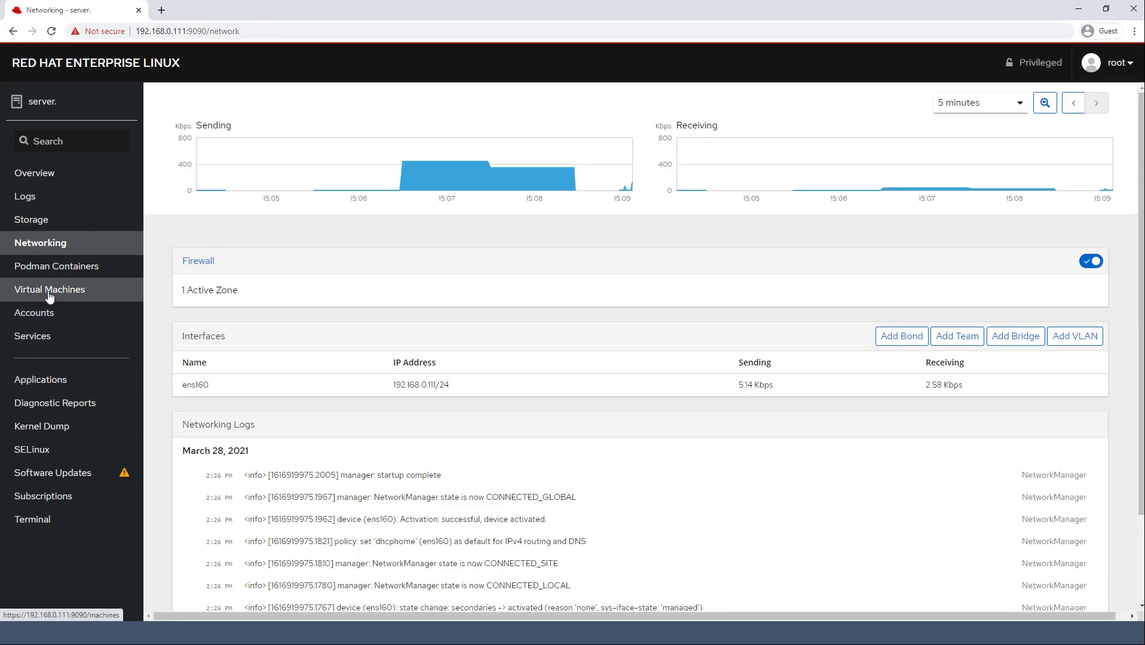
- View the Podman Containers page, and inspect the Create VM and Import VM forms under Virtual Machines, closing each without submitting it
click(52, 269)
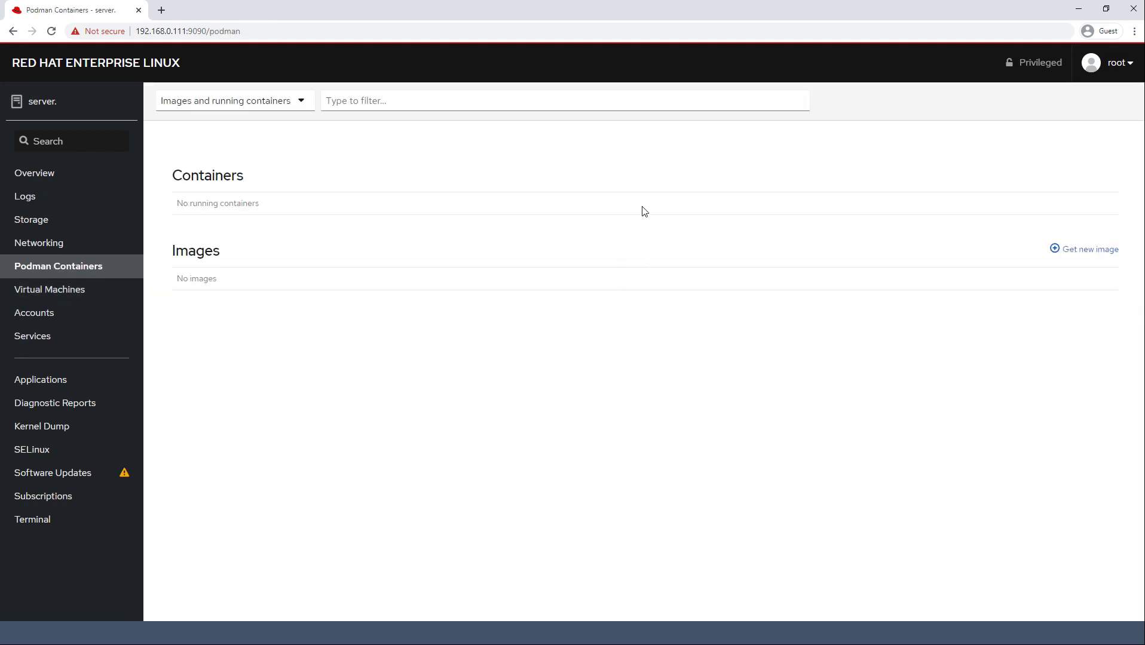
click(51, 292)
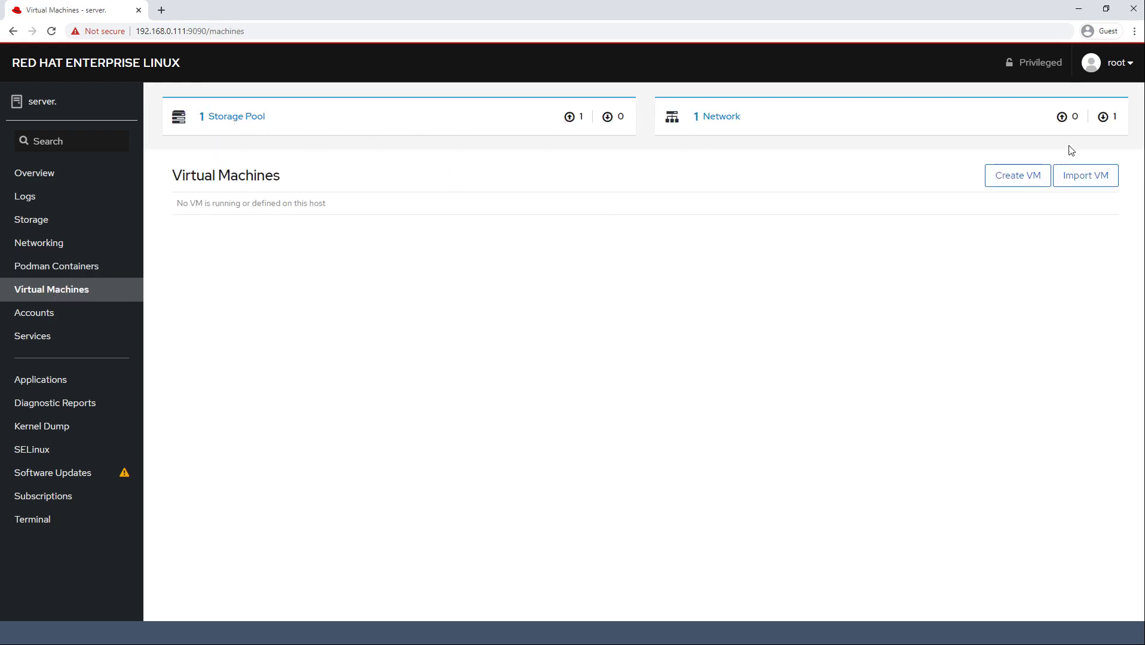
click(1017, 177)
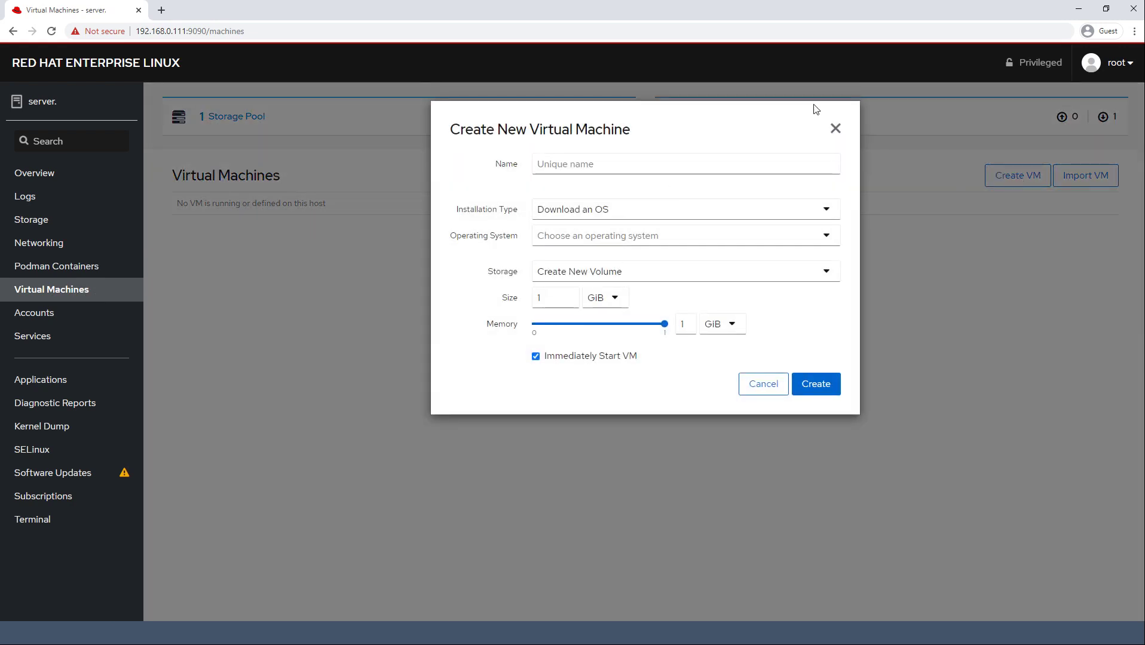
click(835, 127)
click(1084, 176)
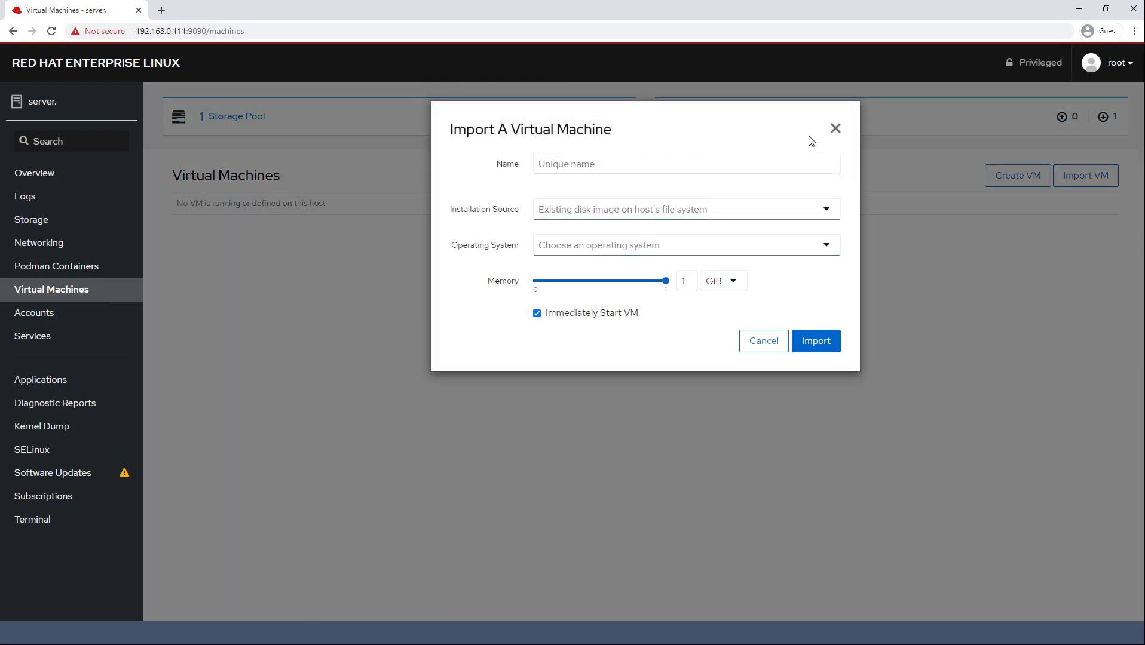
click(834, 129)
- View the root account's settings under Accounts, and browse the list of system services
click(51, 315)
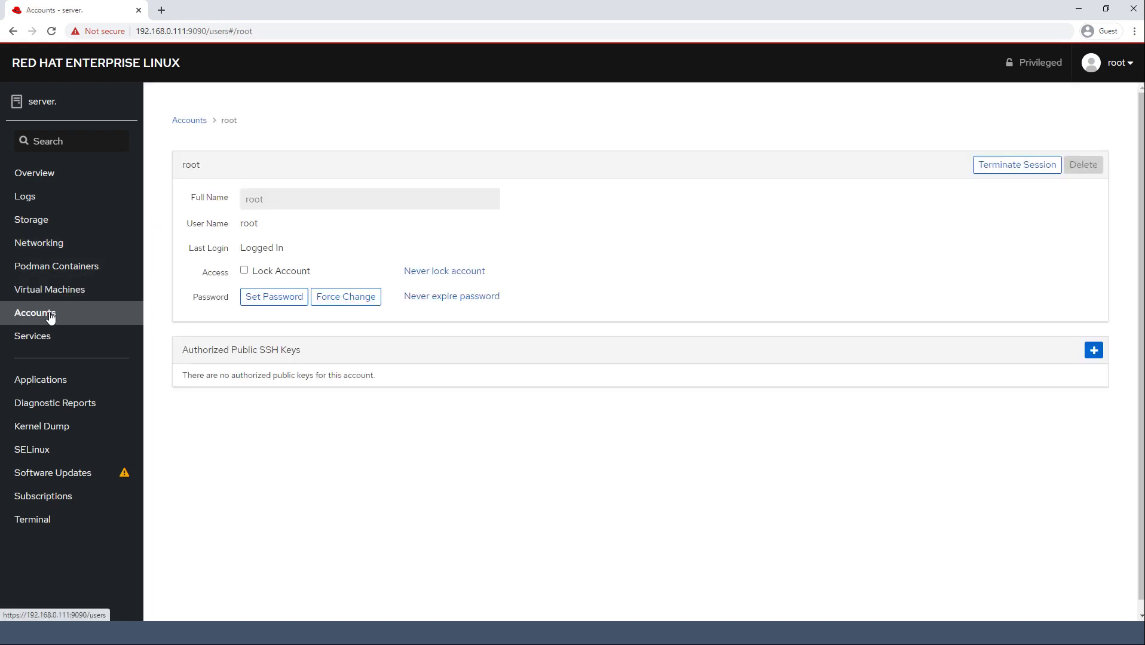
click(66, 337)
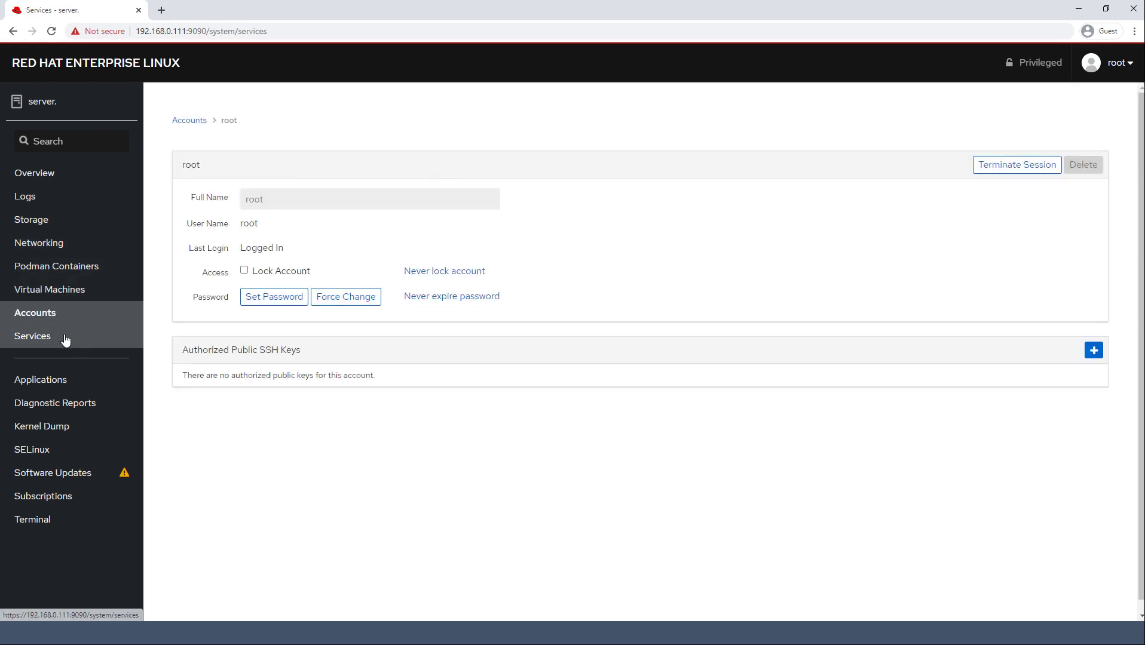
scroll(448, 263, down, 20)
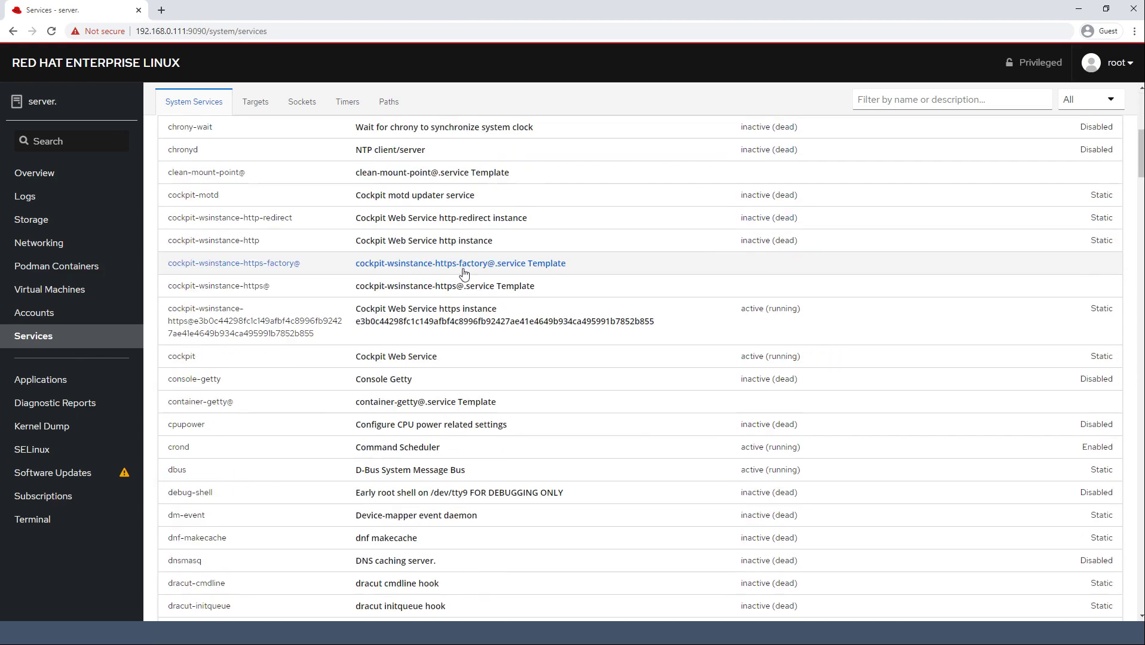
scroll(455, 276, down, 15)
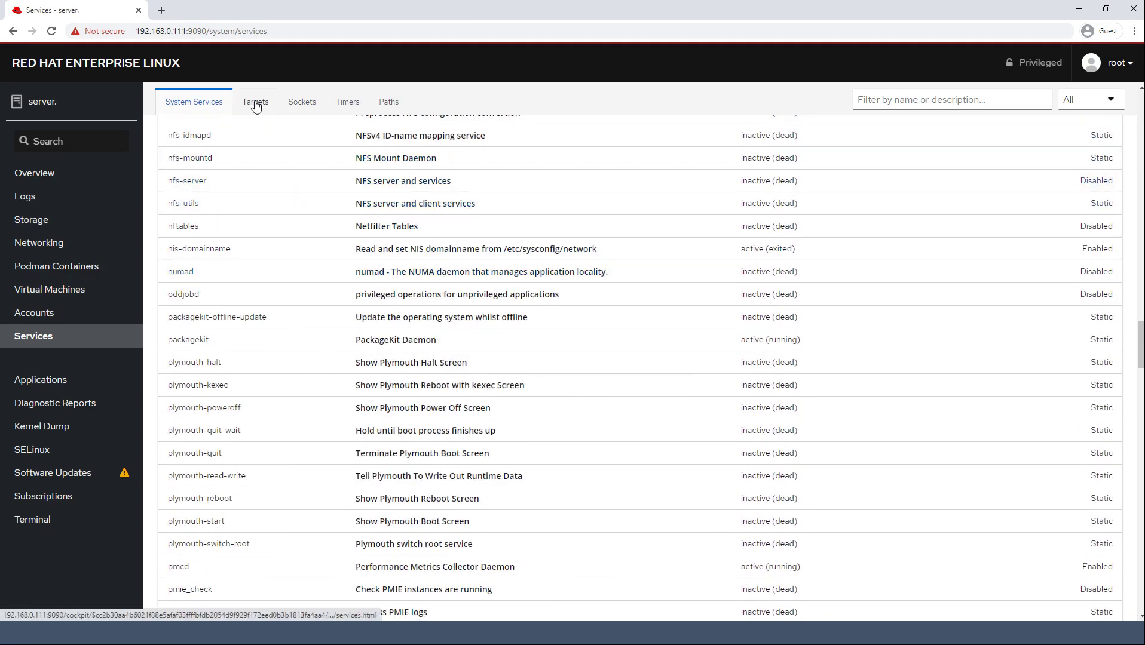
- View the Targets, Sockets, Timers and Paths lists on the Services page
click(255, 102)
scroll(418, 221, up, 15)
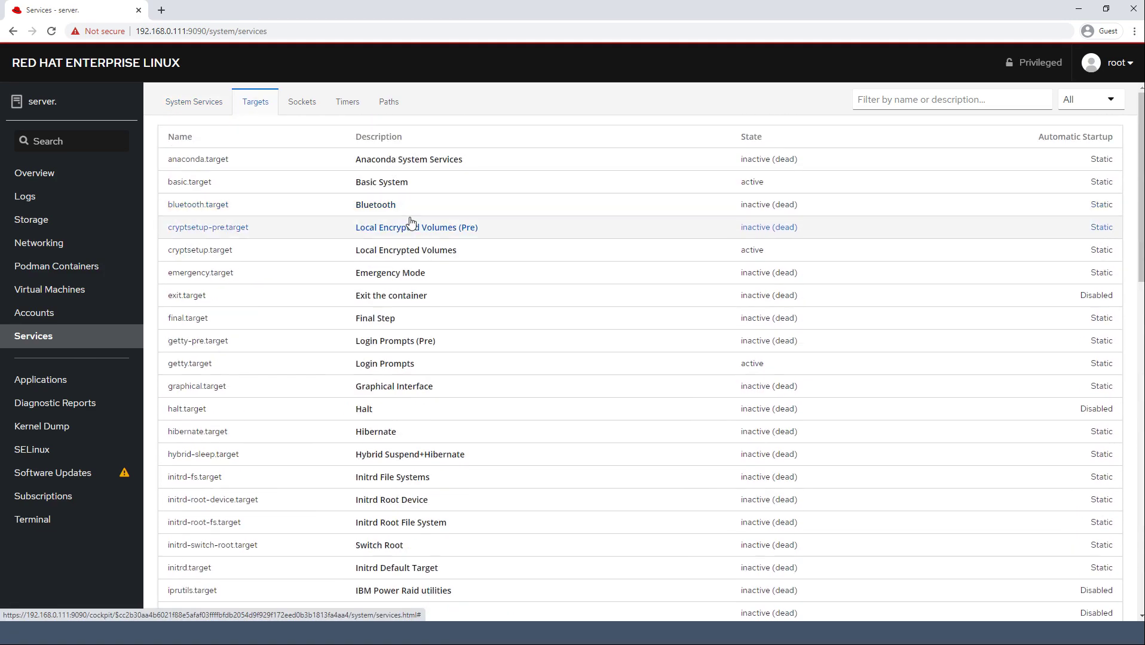
click(302, 102)
scroll(344, 156, down, 8)
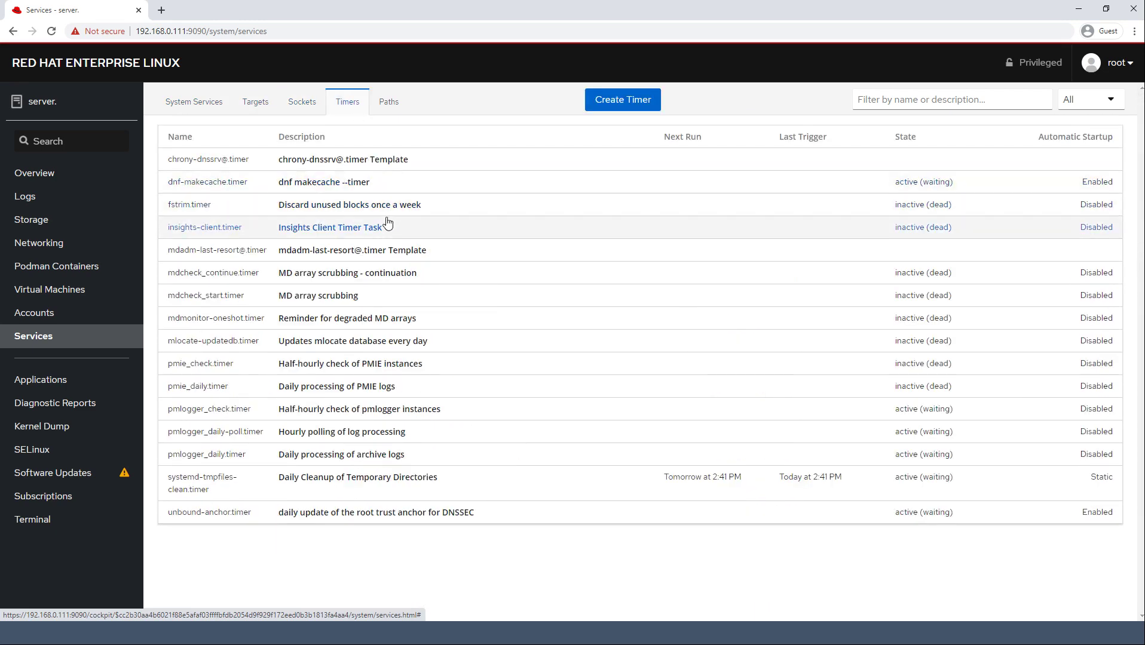
click(386, 97)
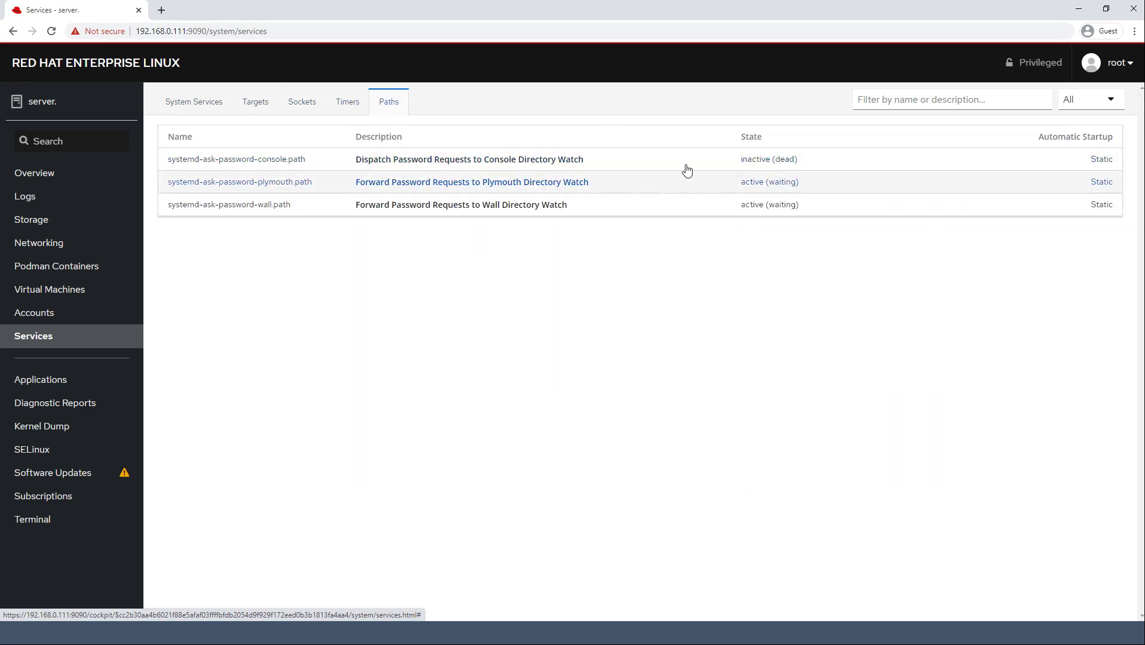
- Filter the path units to Disabled, and show the disabled system services
click(886, 100)
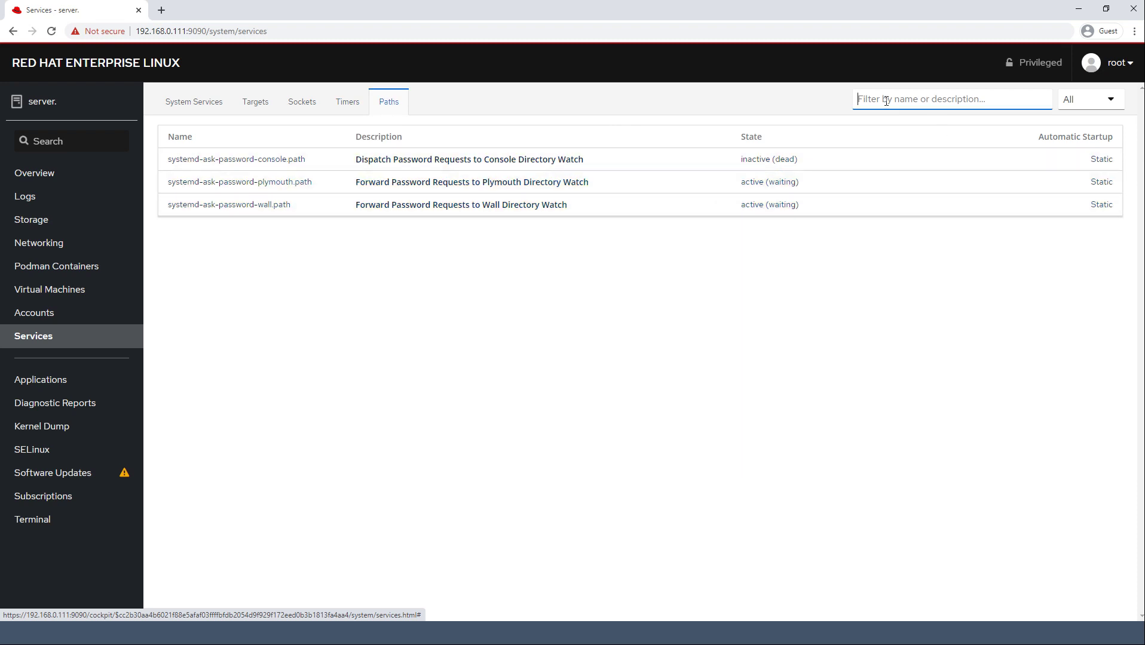
click(1086, 103)
click(1079, 143)
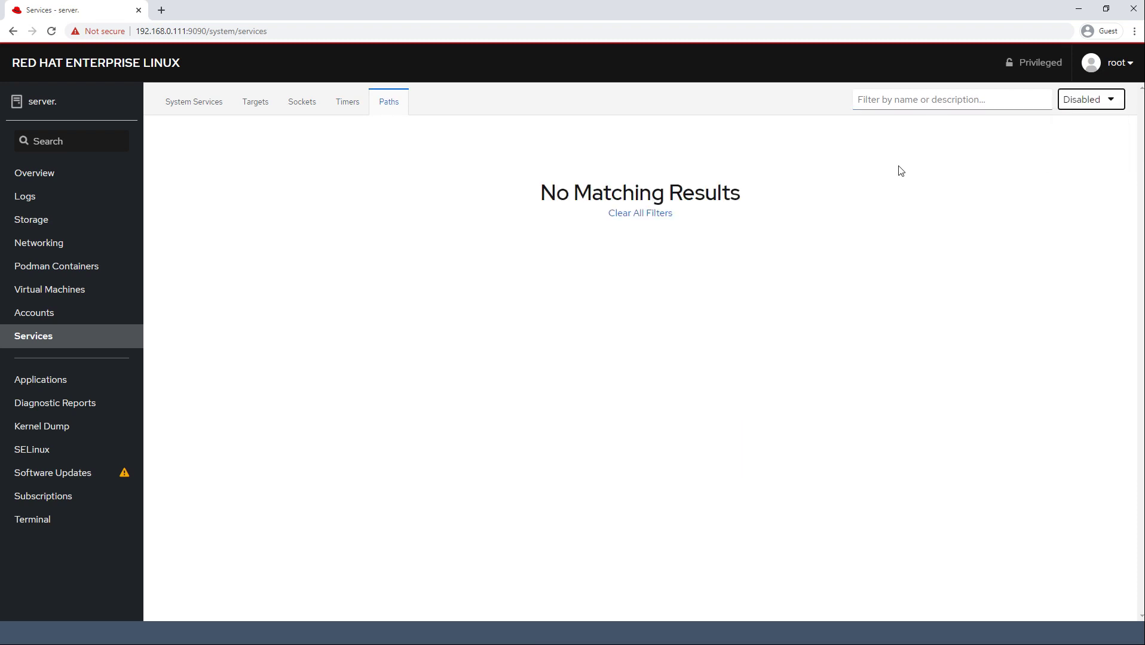
click(204, 104)
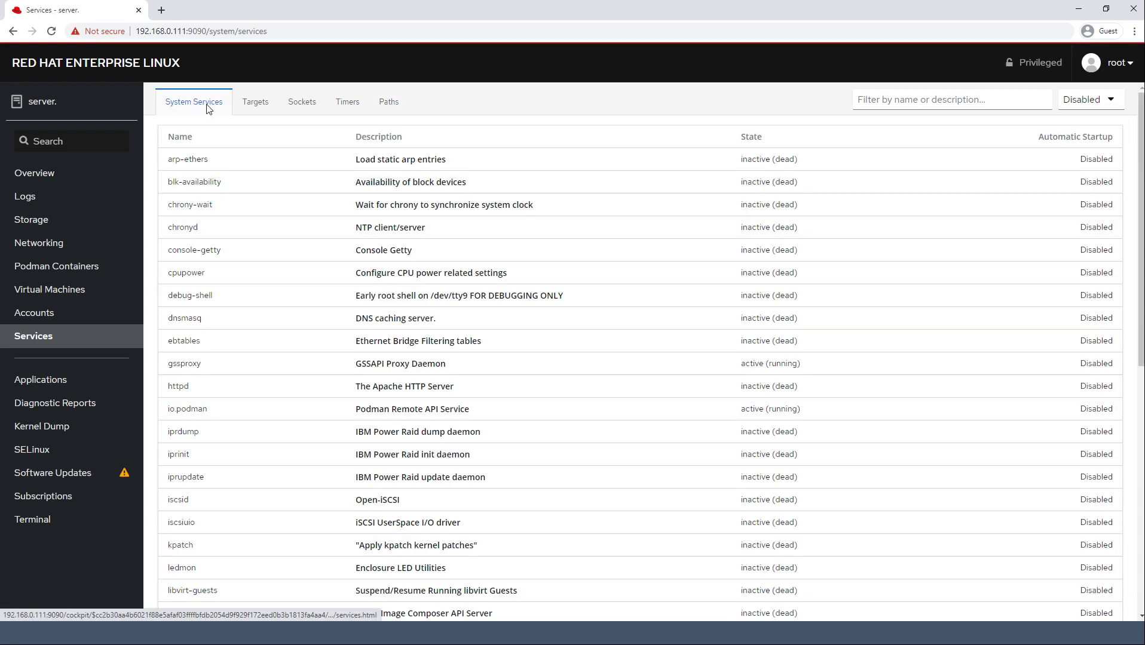
- Filter the system services by Enabled and by Static startup, and finally set the filter to All
click(1085, 103)
click(1070, 124)
click(1081, 100)
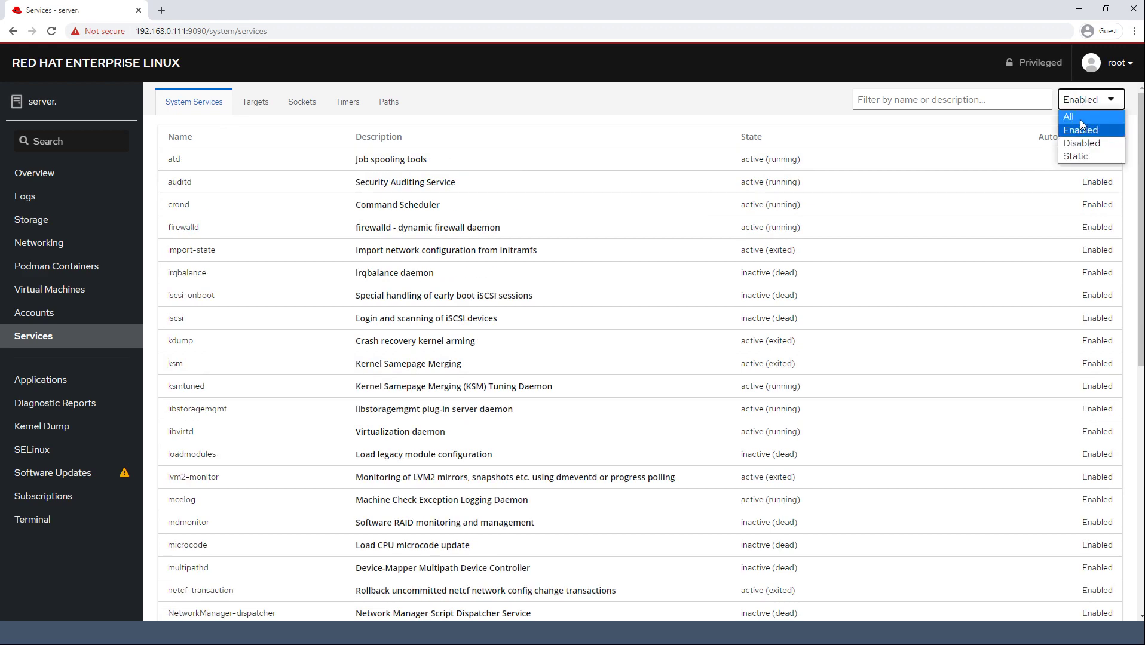
click(1081, 110)
click(1106, 102)
click(1092, 154)
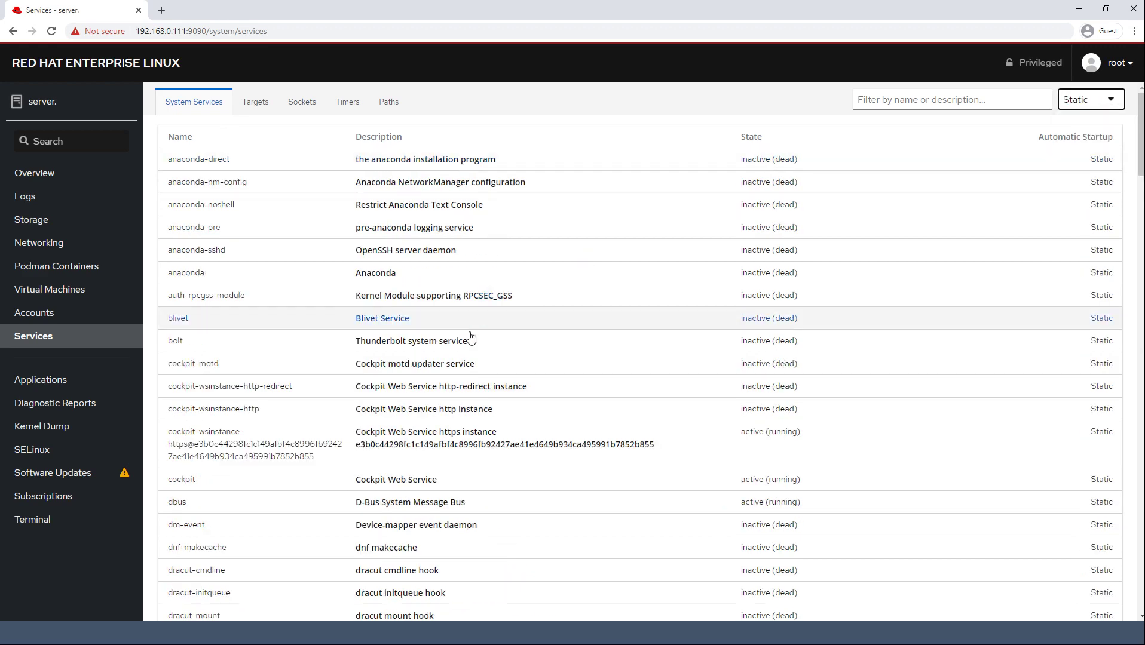
click(1063, 104)
click(1063, 106)
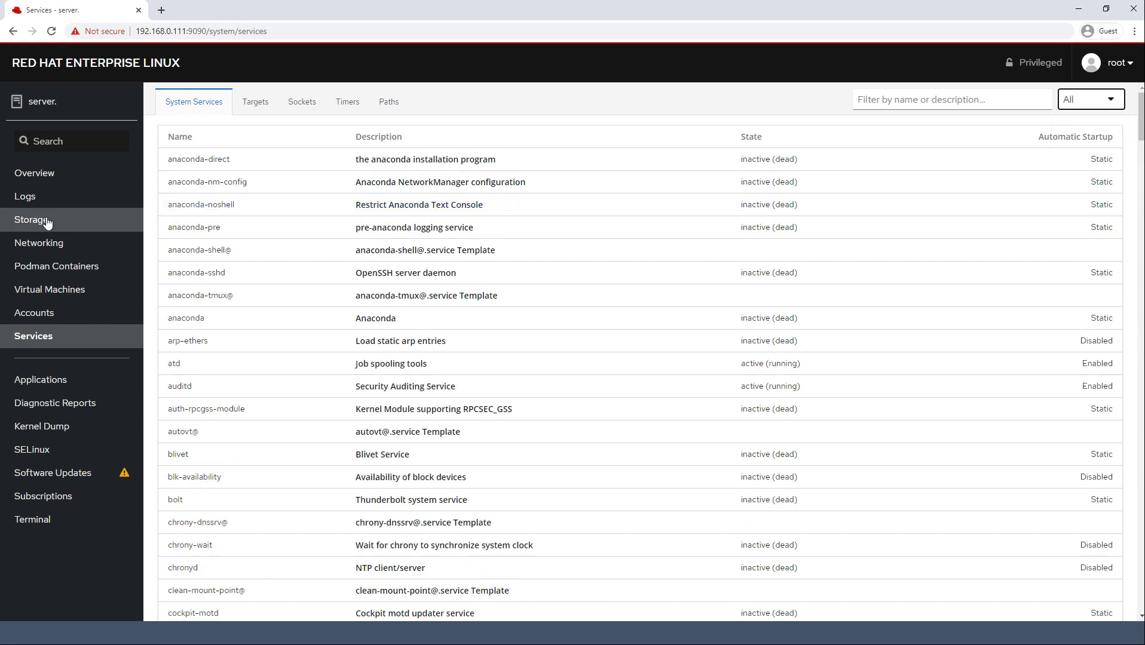
- Remove the Subscription Manager application on the Applications page and check for new applications
click(60, 377)
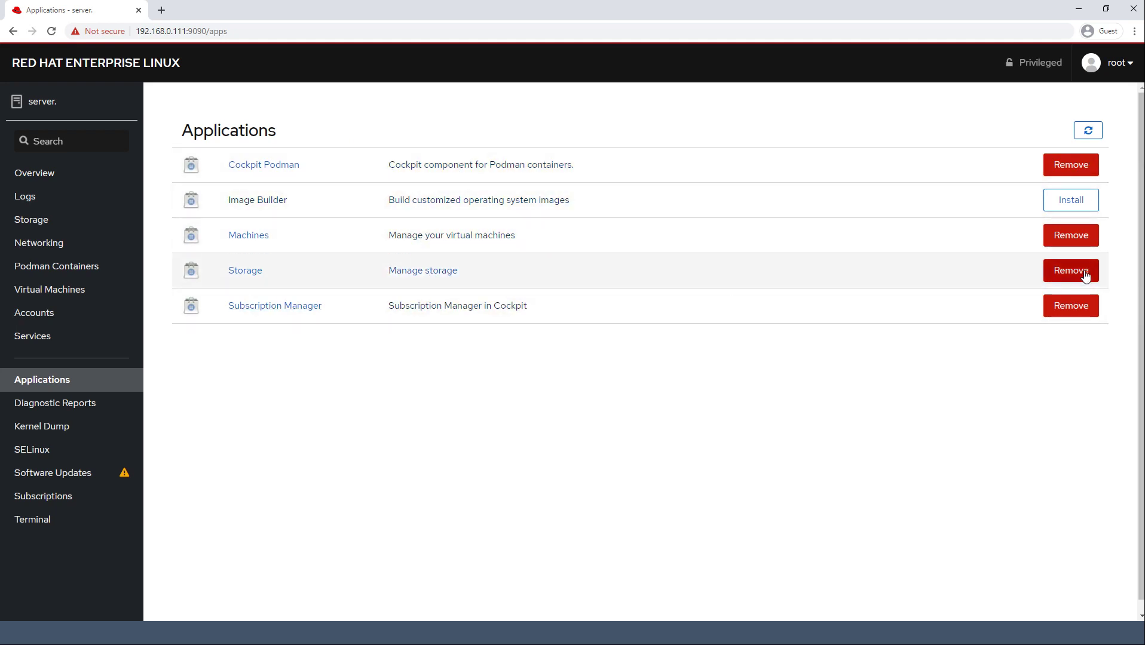
click(1070, 308)
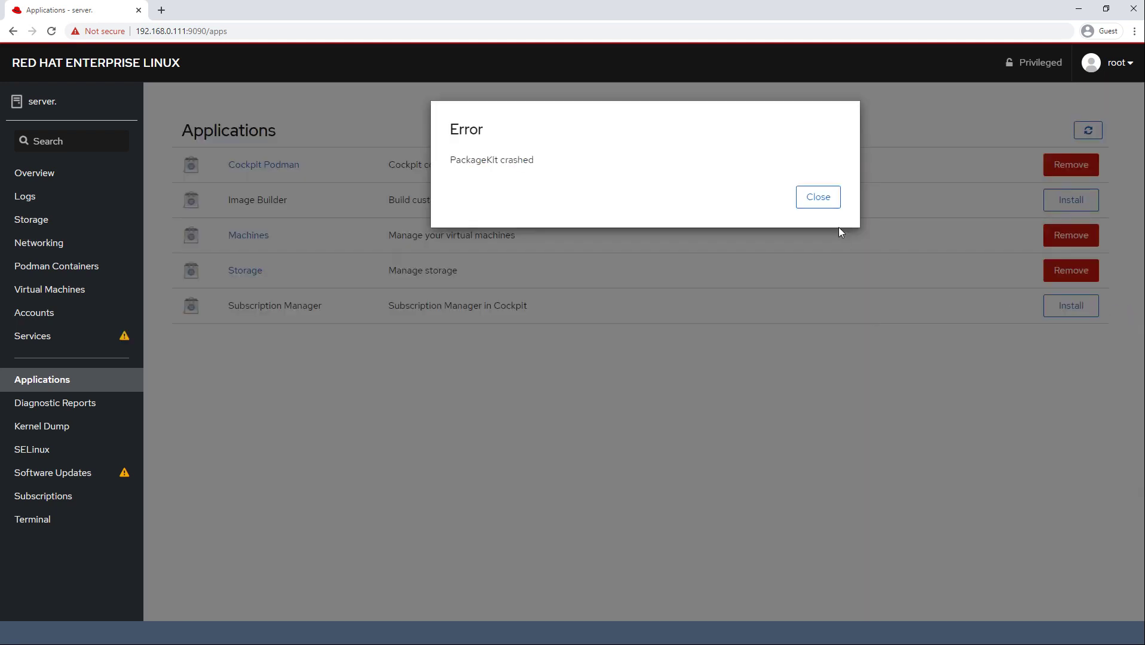
click(821, 197)
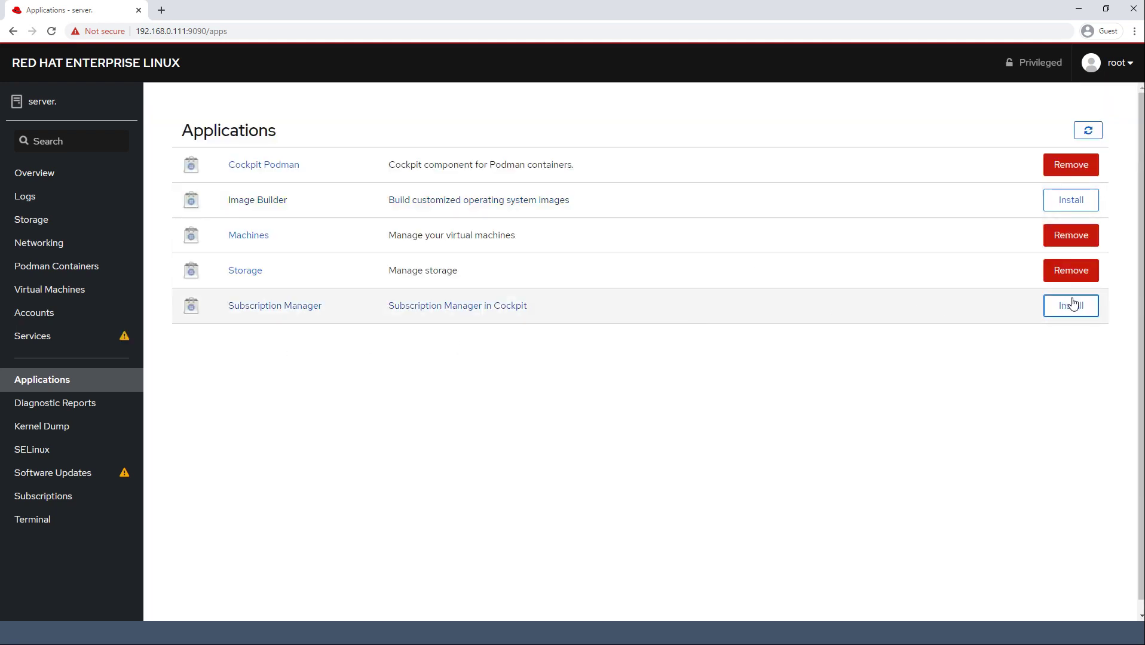
click(1088, 130)
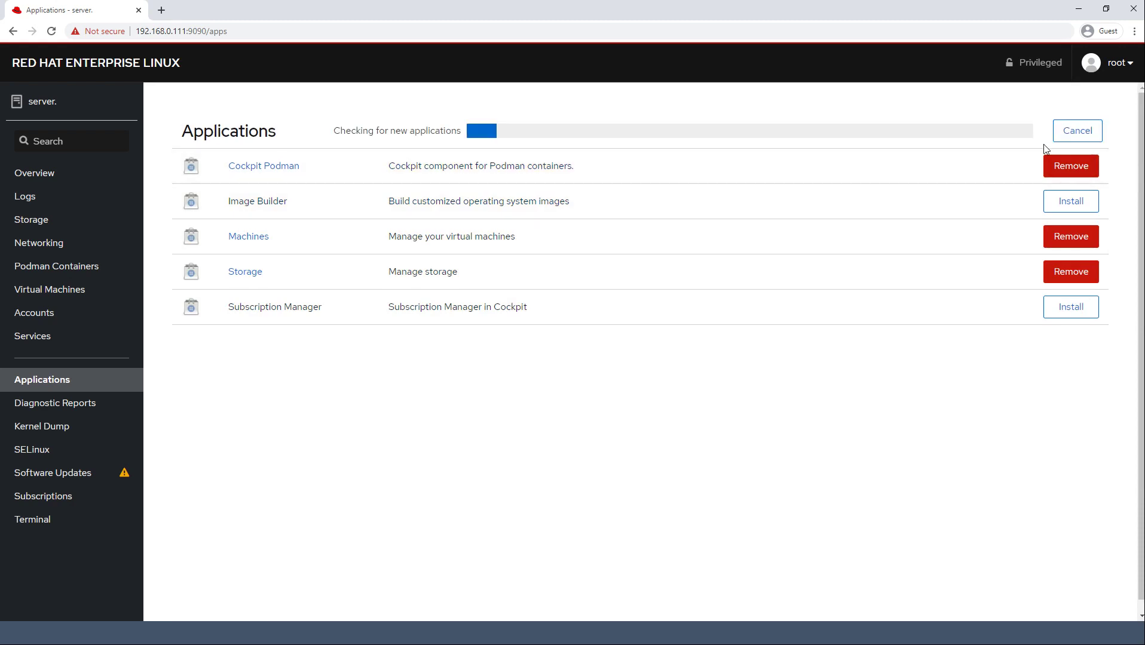
- View the Diagnostic Reports page and the Kernel Dump configuration
click(48, 405)
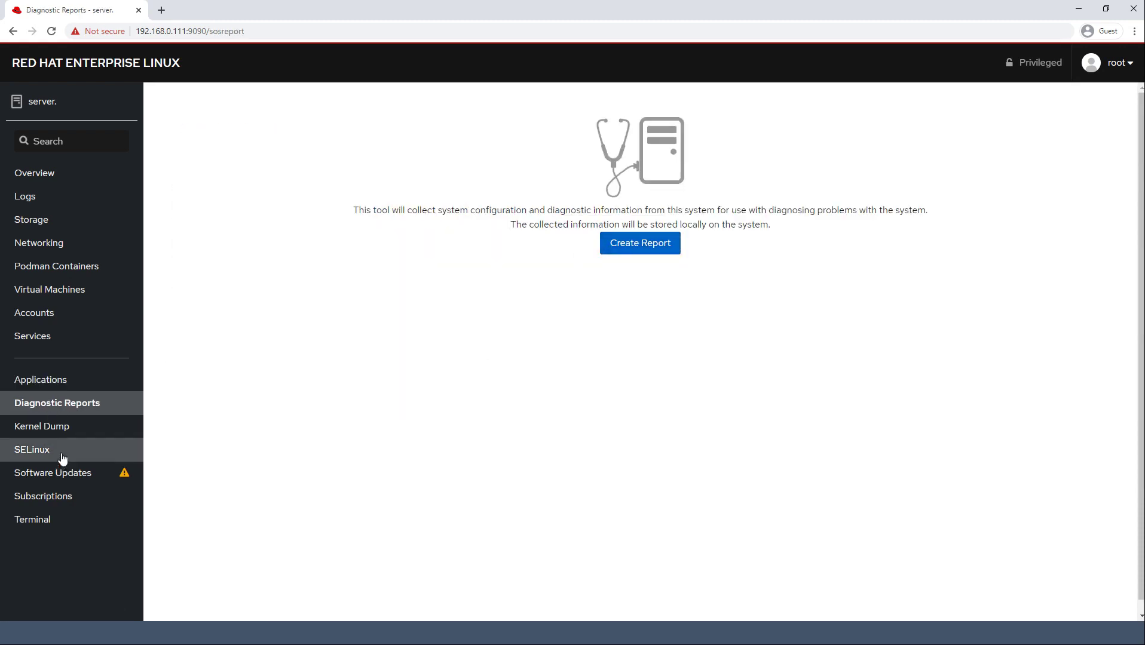
click(64, 429)
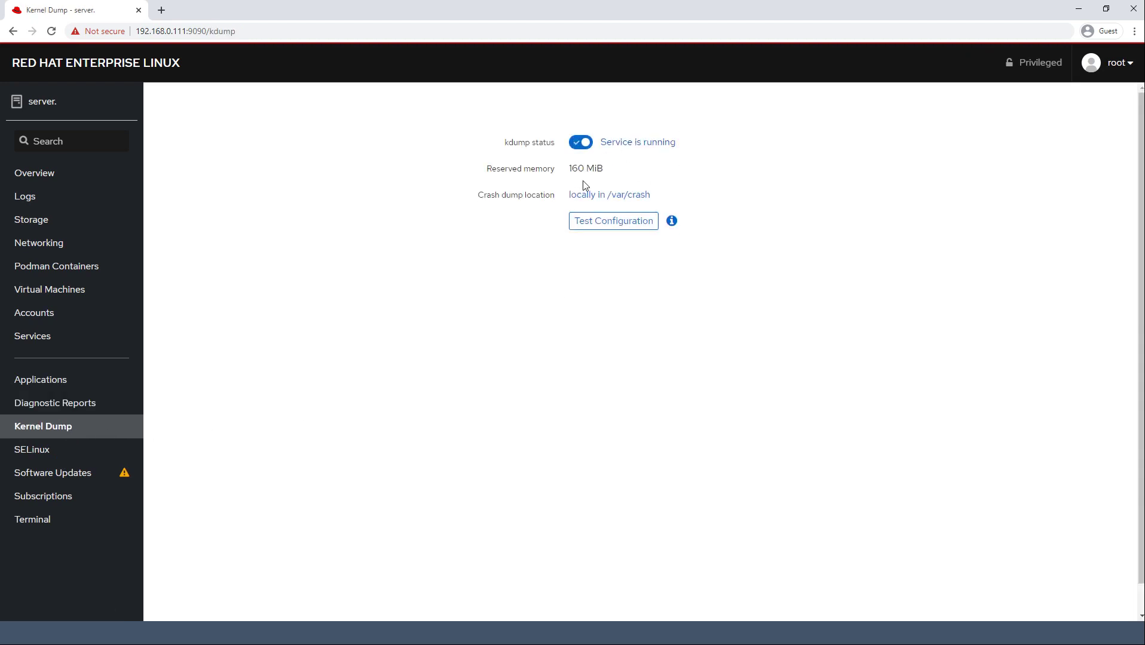
- Switch the SELinux policy to Permissive, and set it back to Enforcing
click(57, 458)
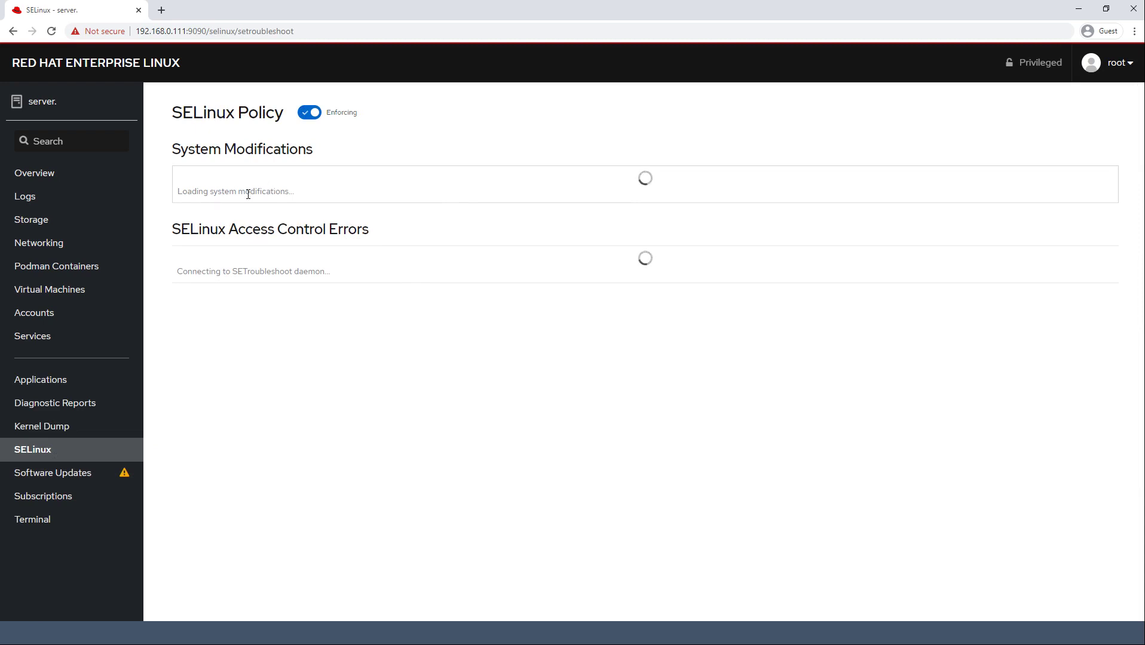
click(305, 115)
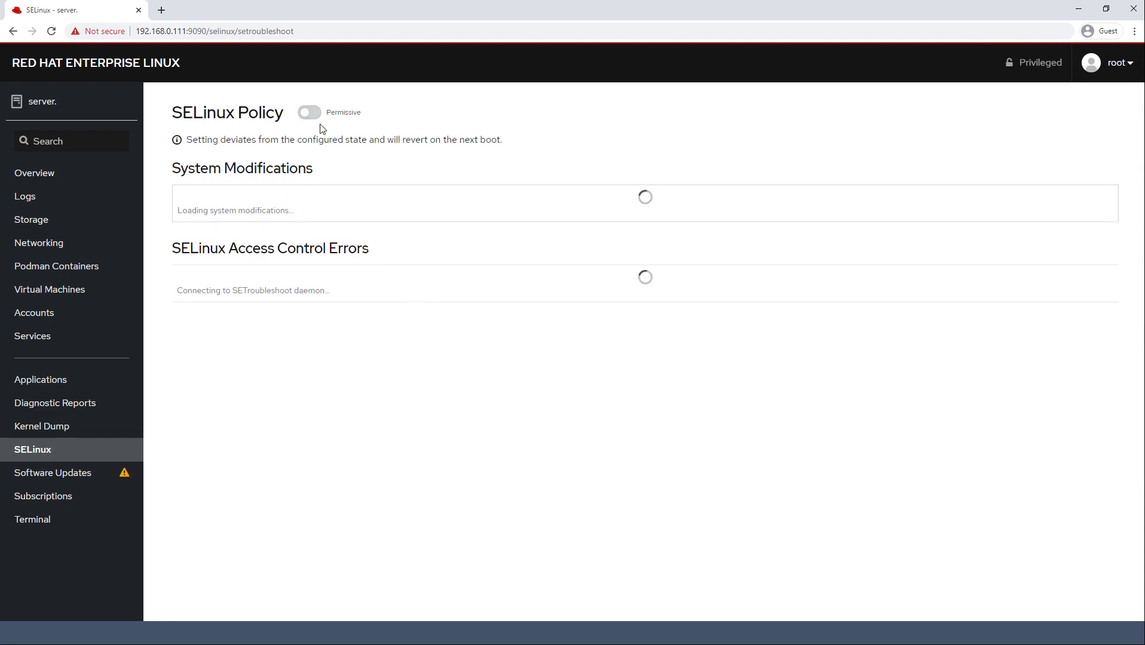
click(317, 112)
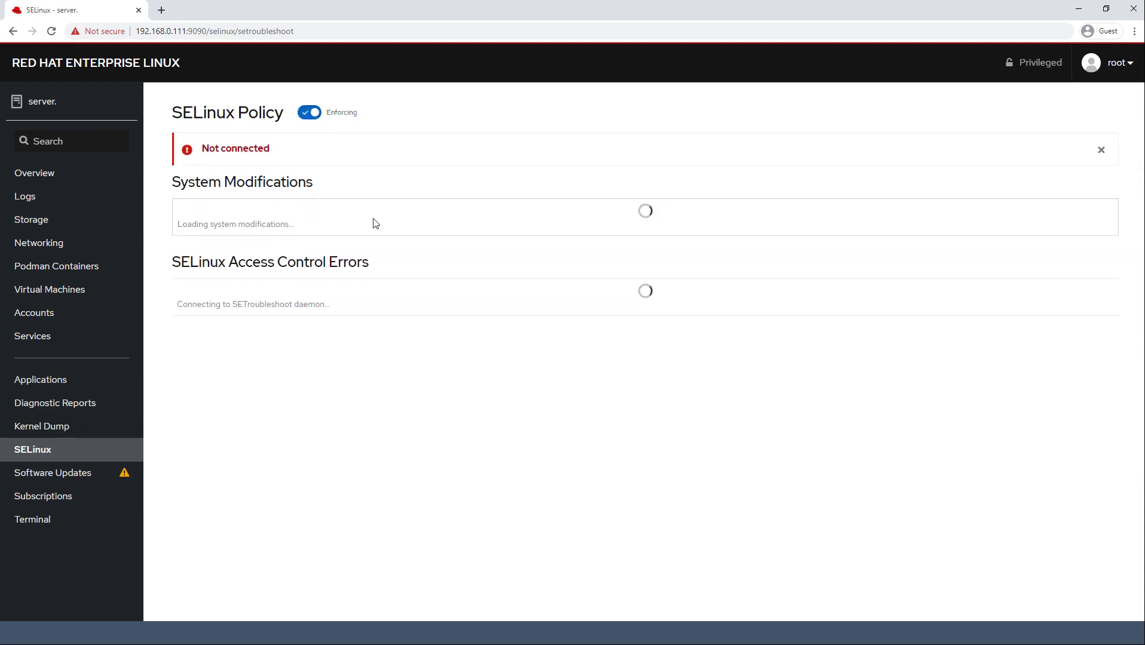
- View the Software Updates and Subscriptions pages
click(81, 477)
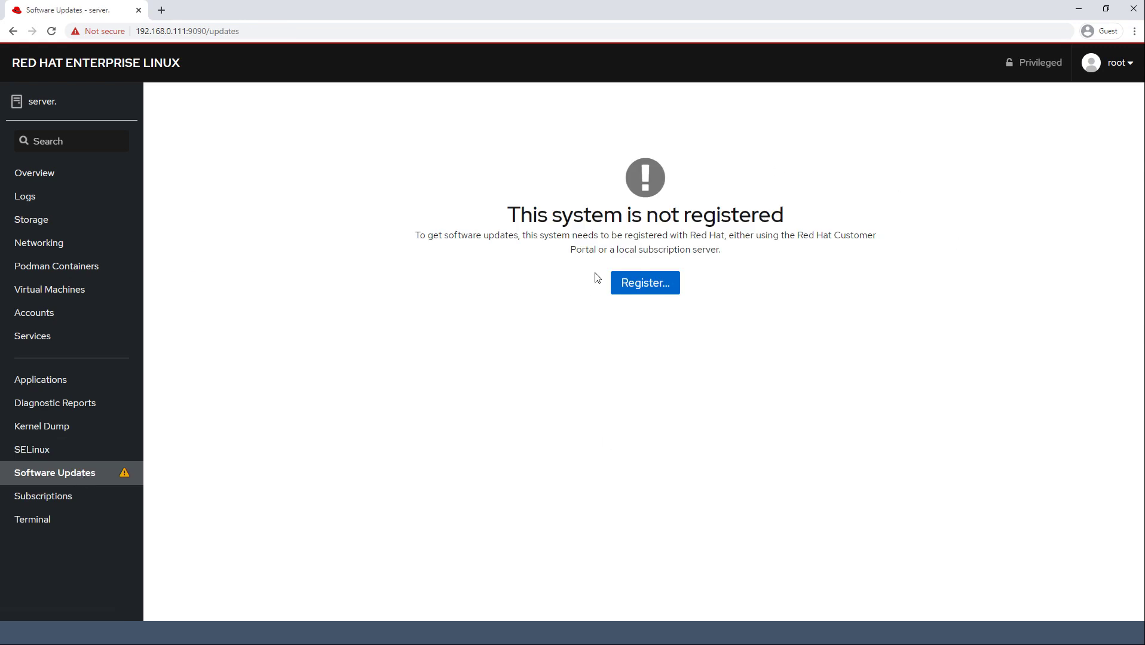
click(51, 499)
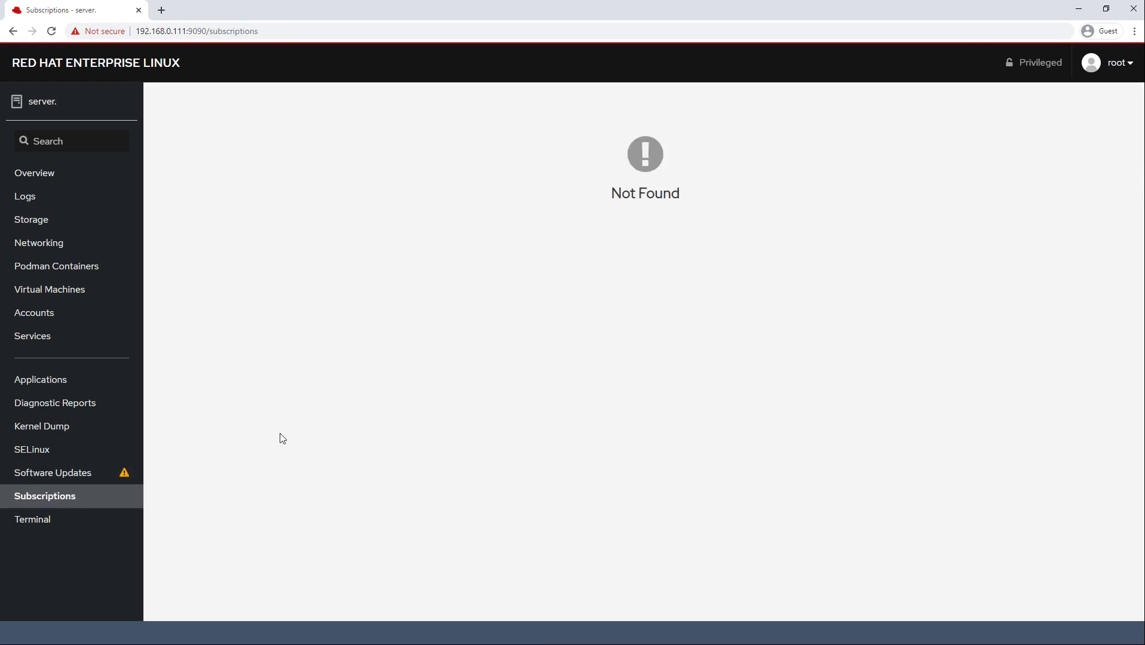
- Open the web console's terminal, enter a few blank lines and try running "WoW" as a command
click(28, 520)
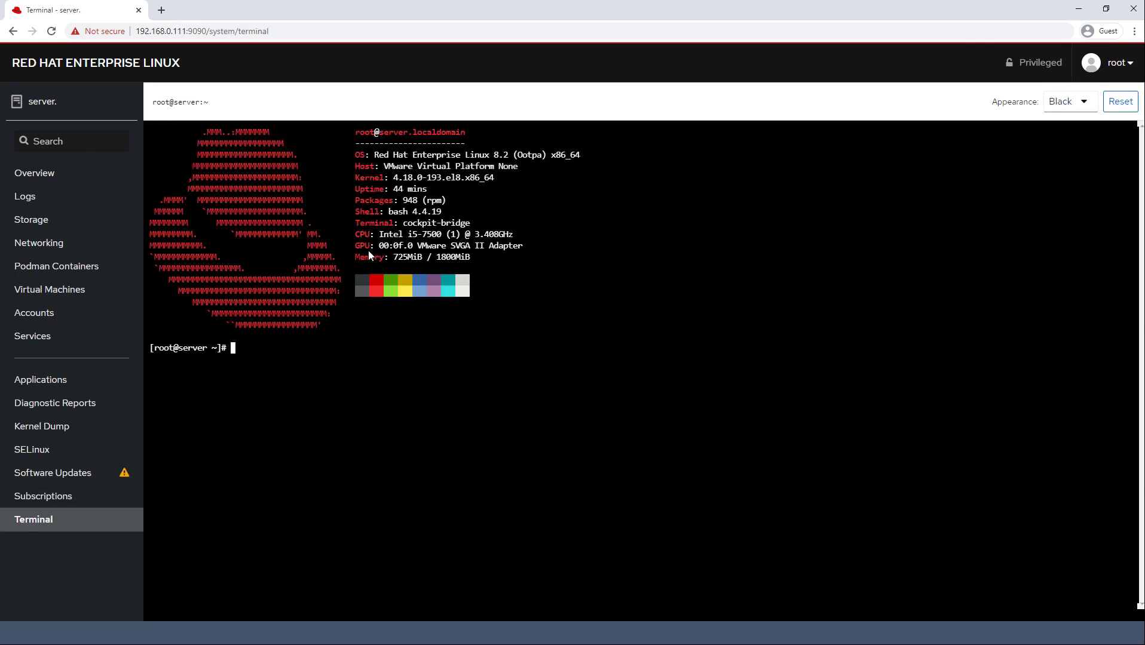
key(Return)
key(Return)
key(Return)
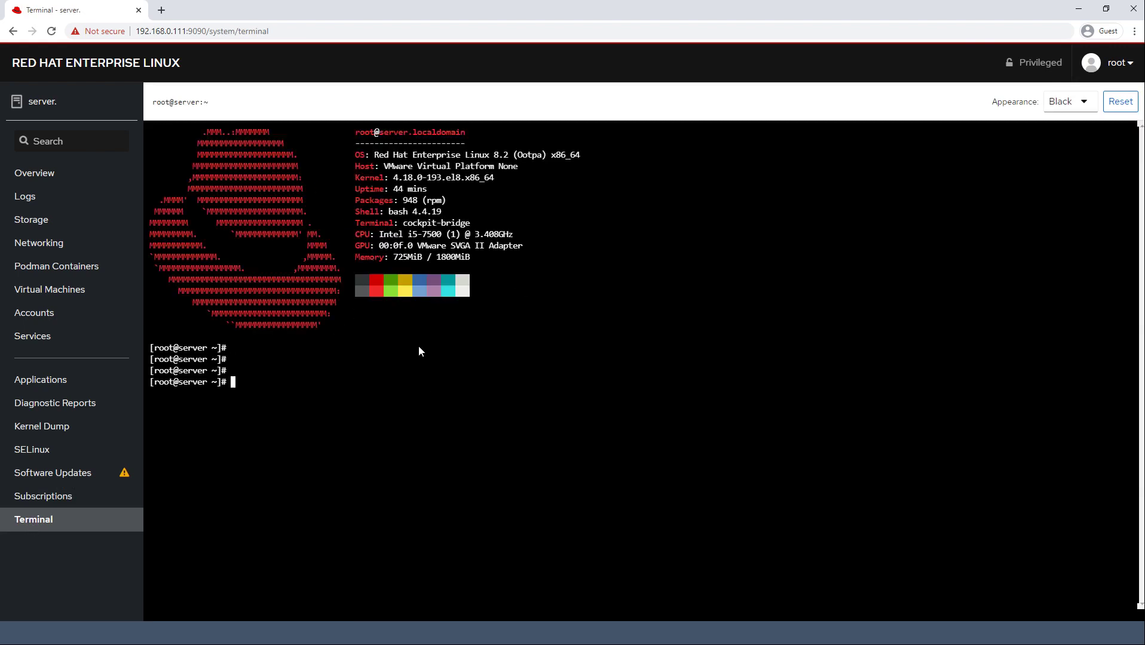
key(Return)
key(Return)
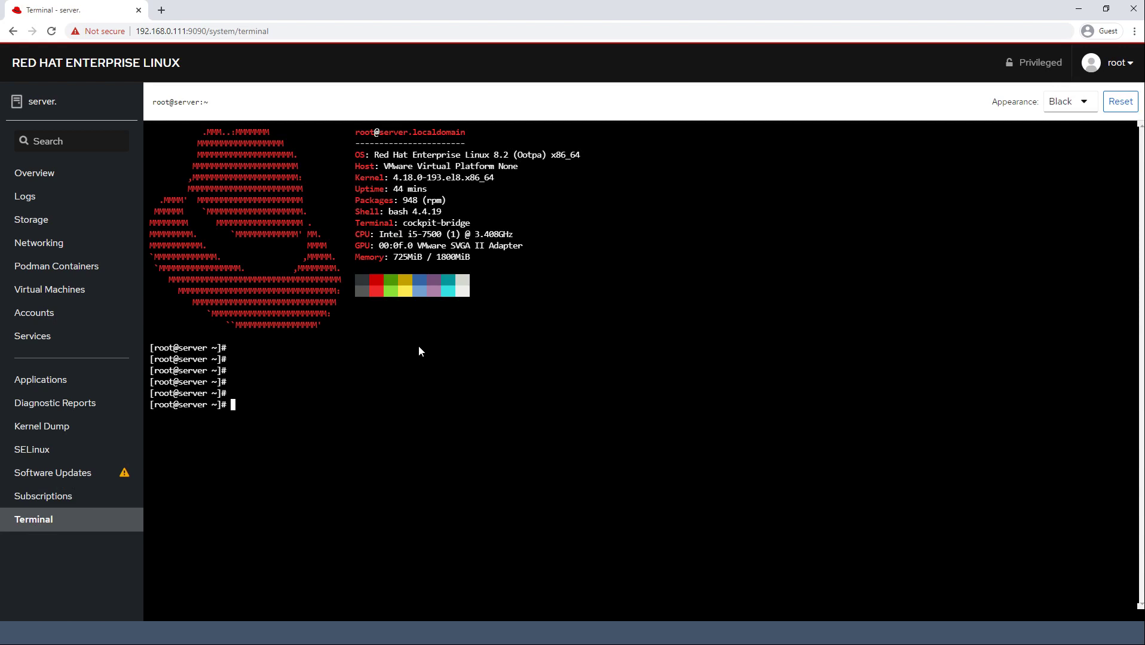
text(WoW)
key(Return)
text(Every)
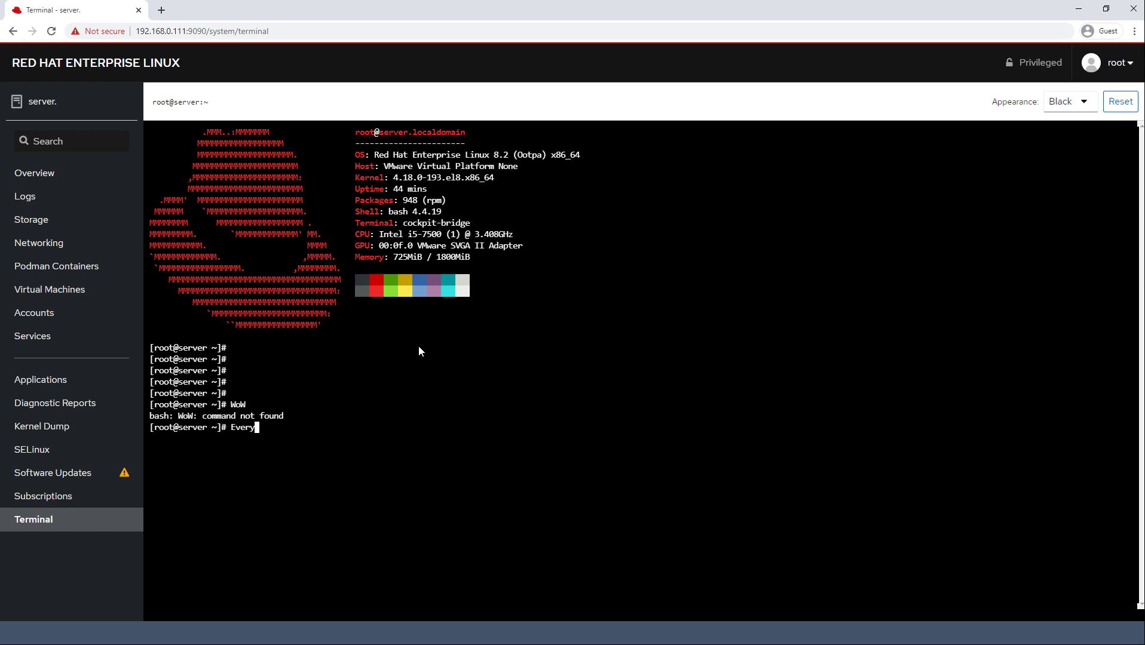
text(Th)
key(BackSpace)
key(BackSpace)
key(BackSpace)
key(BackSpace)
key(BackSpace)
key(BackSpace)
key(BackSpace)
text(To)
key(BackSpace)
key(BackSpace)
- Create an empty file named "file" with touch and open it in vi
text(touch file)
key(Return)
text(vi )
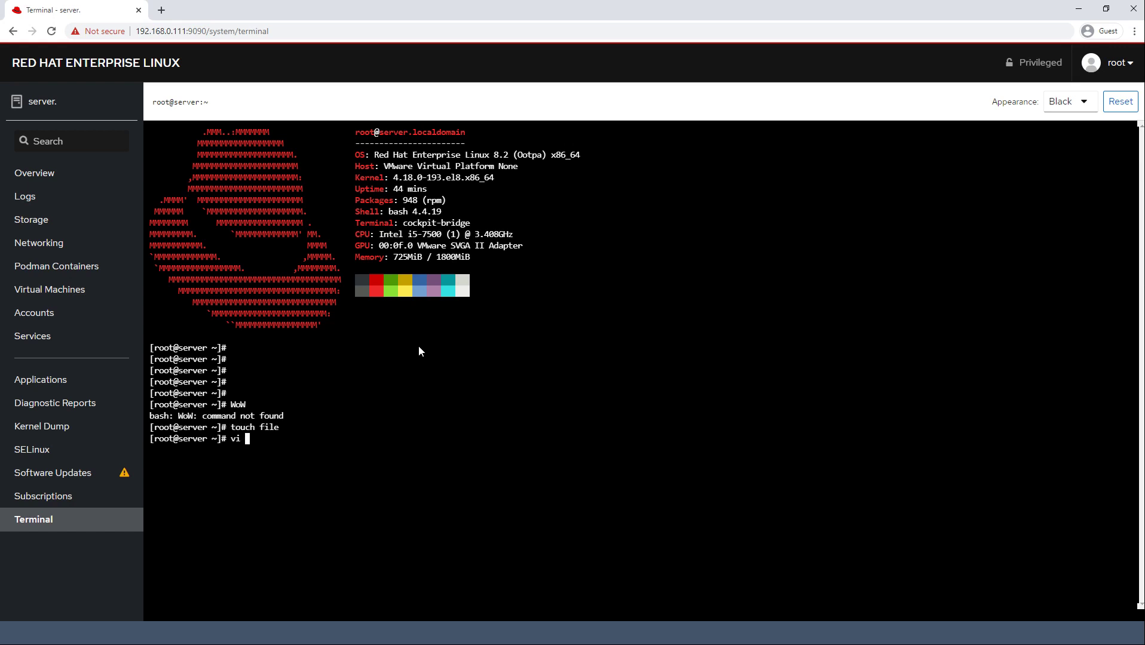
text(file)
key(Return)
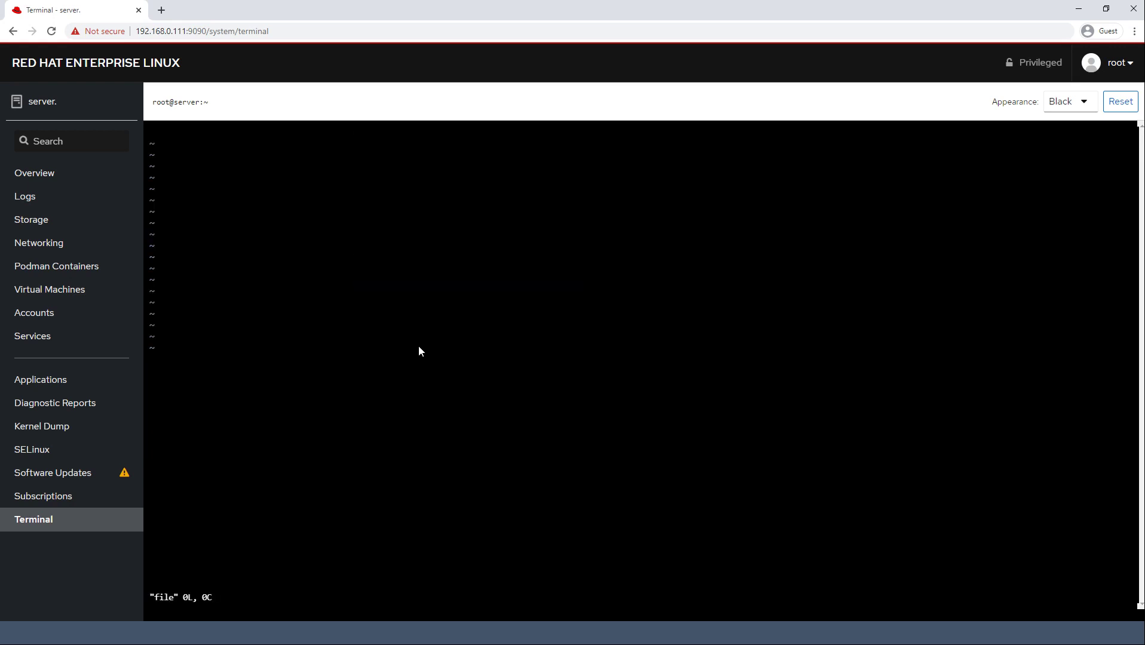
- Insert the text "Ok Dear" and, below a blank line, "Every Things is done." in the file
key(i)
text(0k Dear)
key(Return)
key(Return)
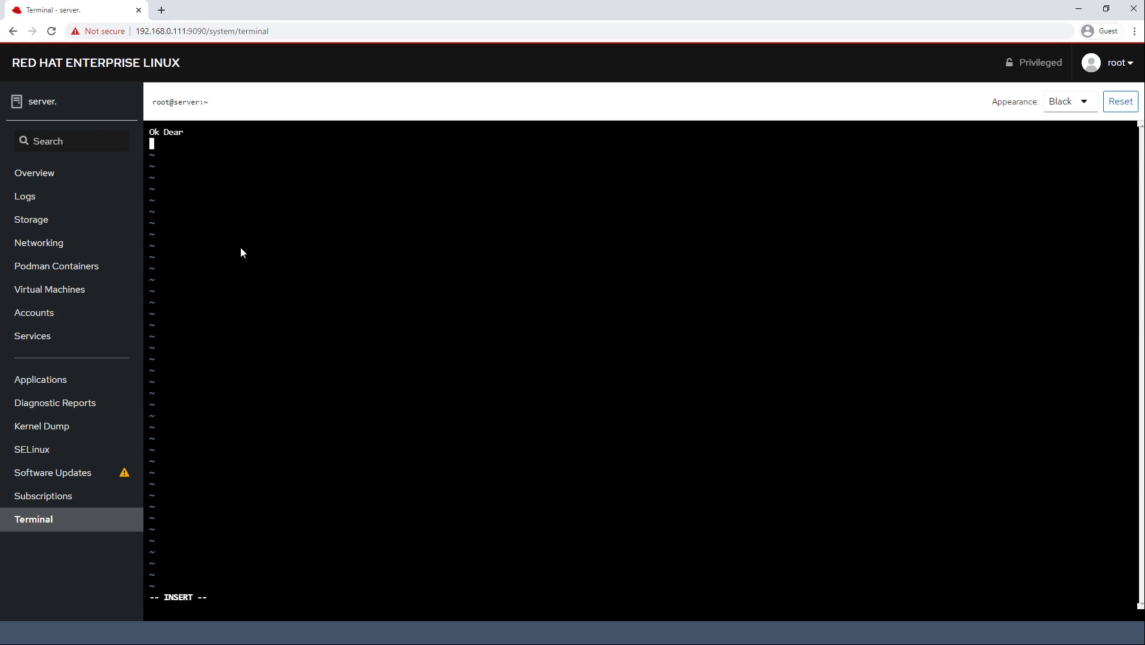
text(Every Things is done.)
- Add the line "if Any question please comment uder this video." after four blank lines
key(Return)
key(Return)
key(Return)
key(Return)
key(Return)
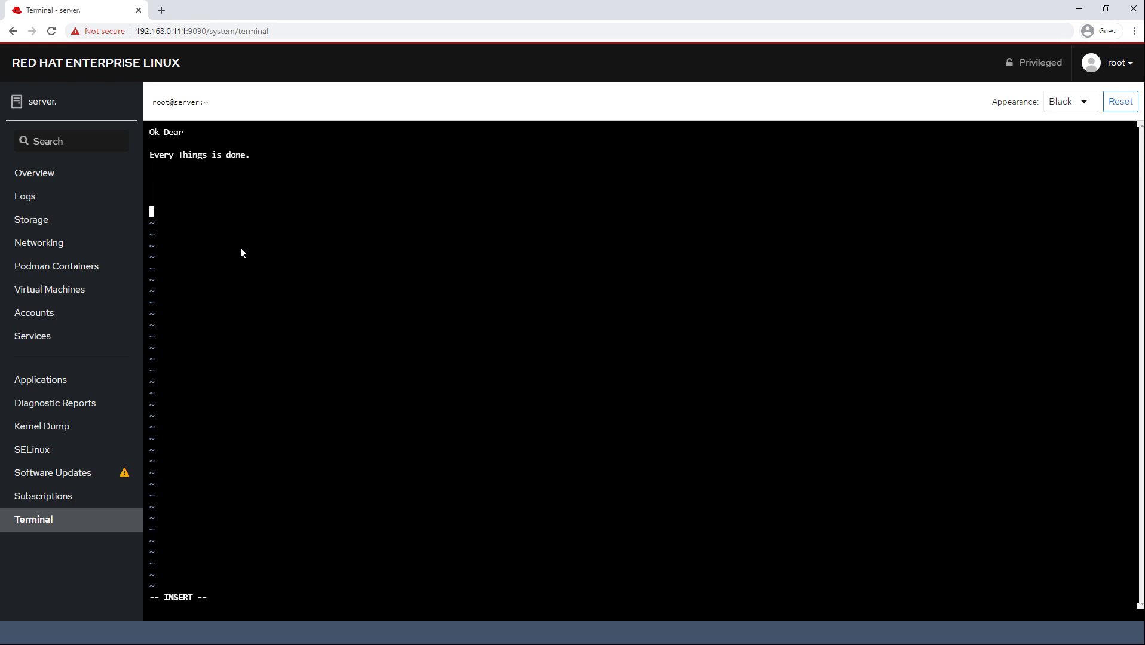
text(if Any question please comm)
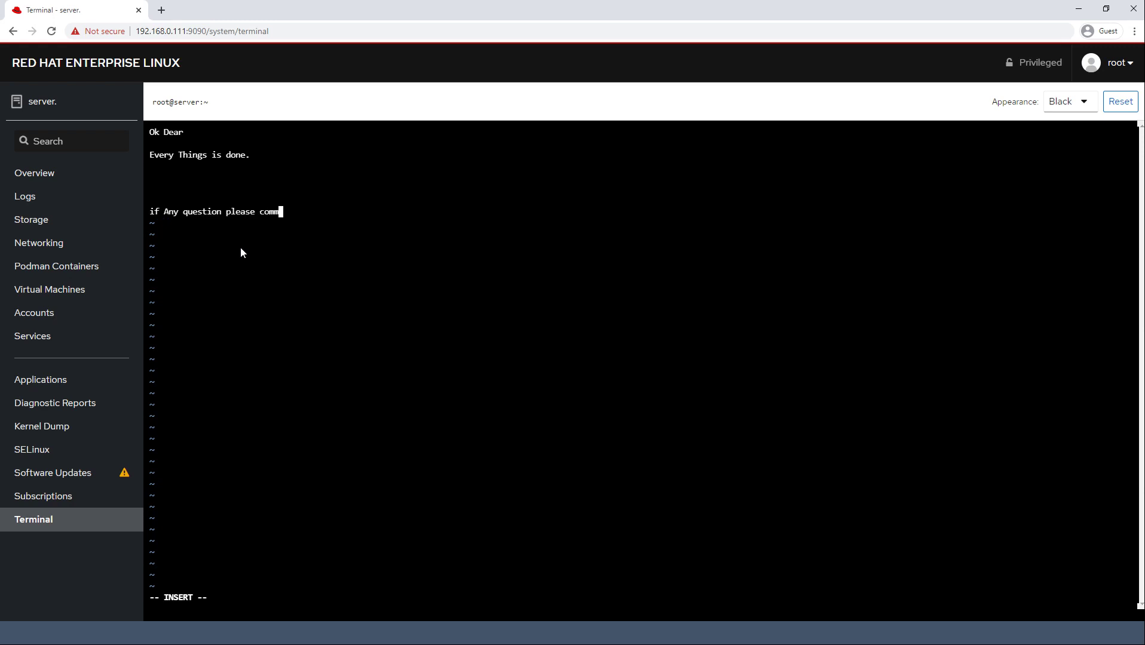
text(ent uder this vido)
key(BackSpace)
text(eos)
key(BackSpace)
text(.)
- Add the line "if you like linux please subscribe my channel and share this videos." after several blank lines
key(Return)
key(Return)
key(Return)
key(Return)
text(if you lik el)
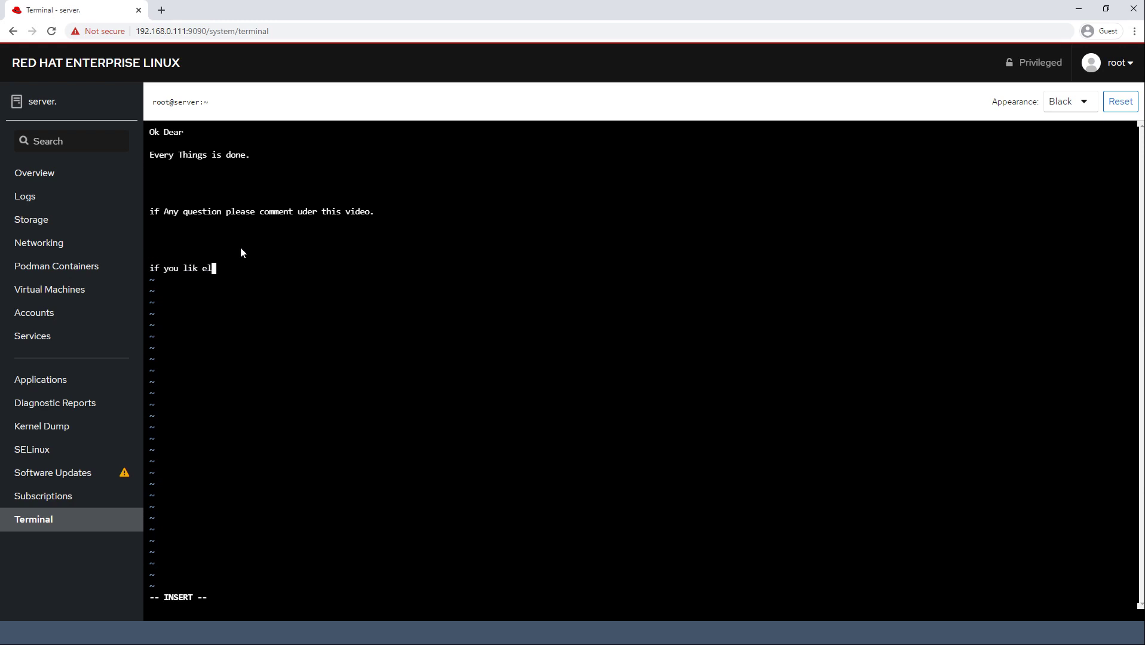
key(BackSpace)
key(BackSpace)
key(BackSpace)
text(e linux please subscribe my changel)
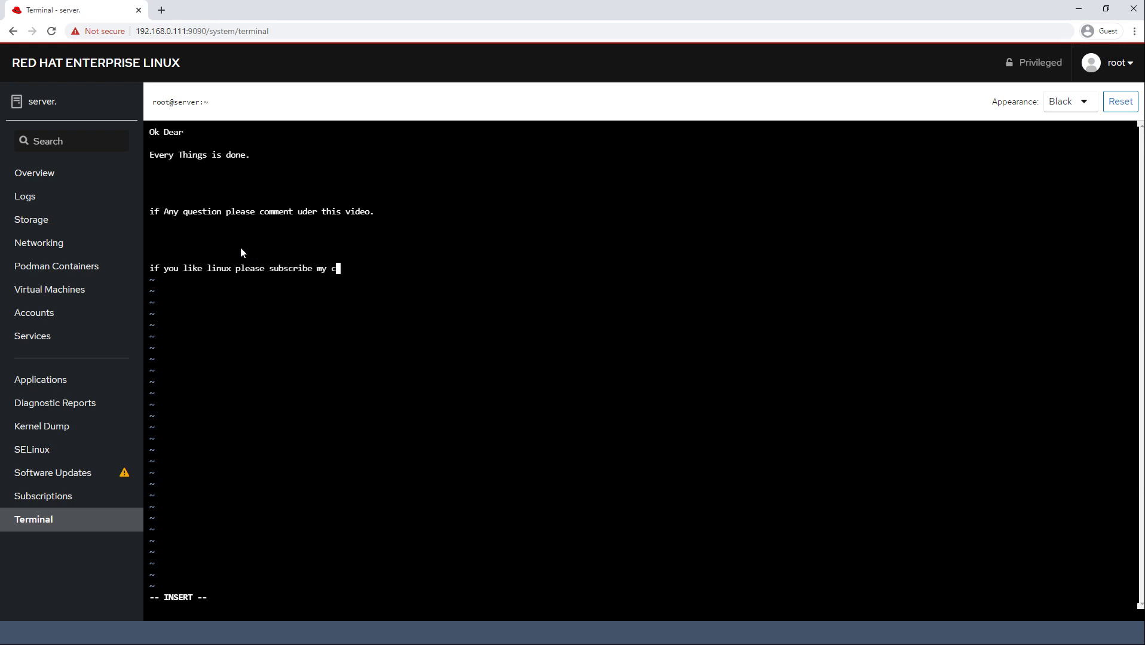
key(BackSpace)
key(BackSpace)
key(BackSpace)
text(nel and share)
key(BackSpace)
key(BackSpace)
text(e )
text(this )
text(bi)
key(BackSpace)
key(BackSpace)
text(videos.)
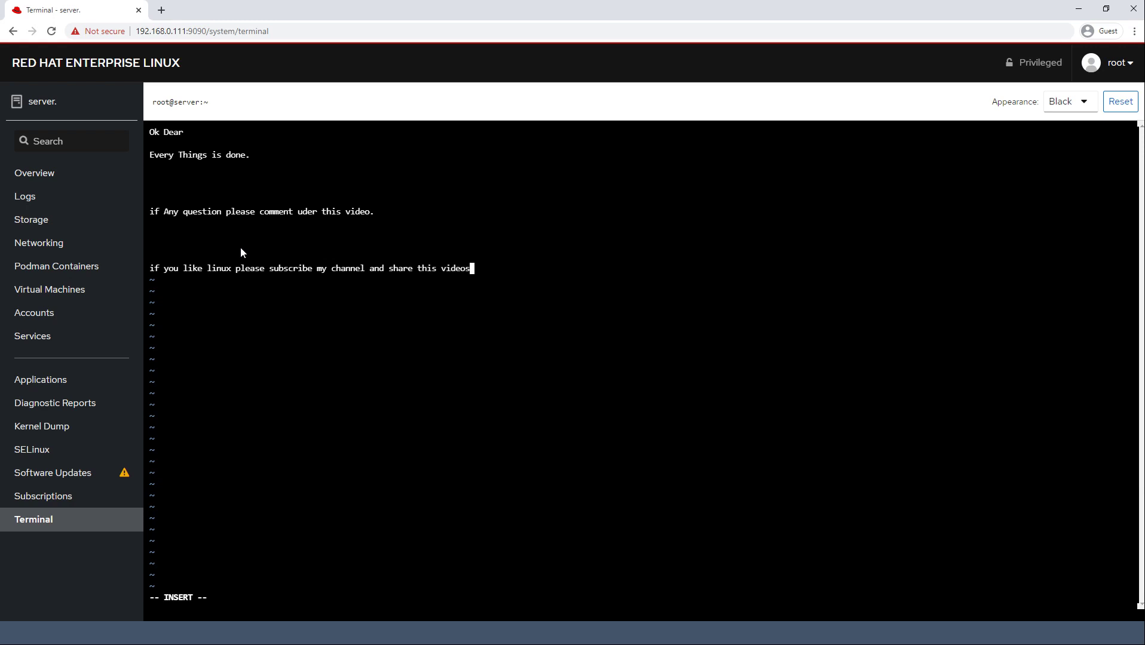
- Add the line "Thank you for Watching." several blank lines below the subscription request
key(Return)
key(Return)
key(Return)
key(Return)
key(Return)
key(Return)
key(Return)
key(Return)
text(Thank you for Watching.)
- Start another line with "B" several blank lines below the thank-you text
key(Return)
key(Return)
key(Return)
key(Return)
key(Return)
key(Return)
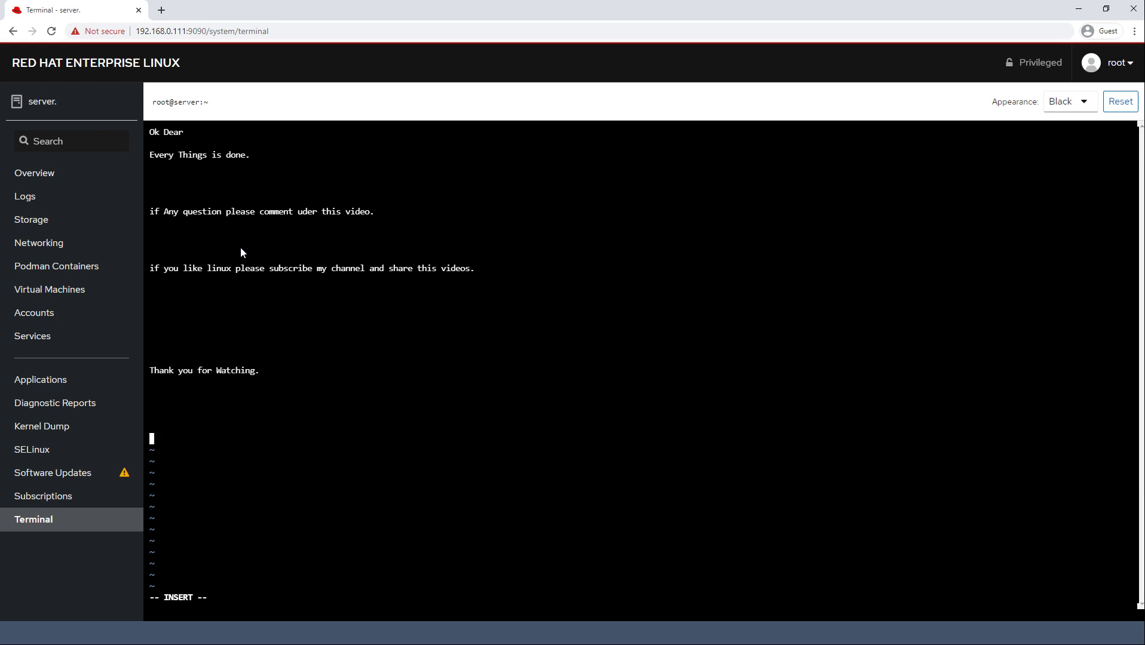
text(B)
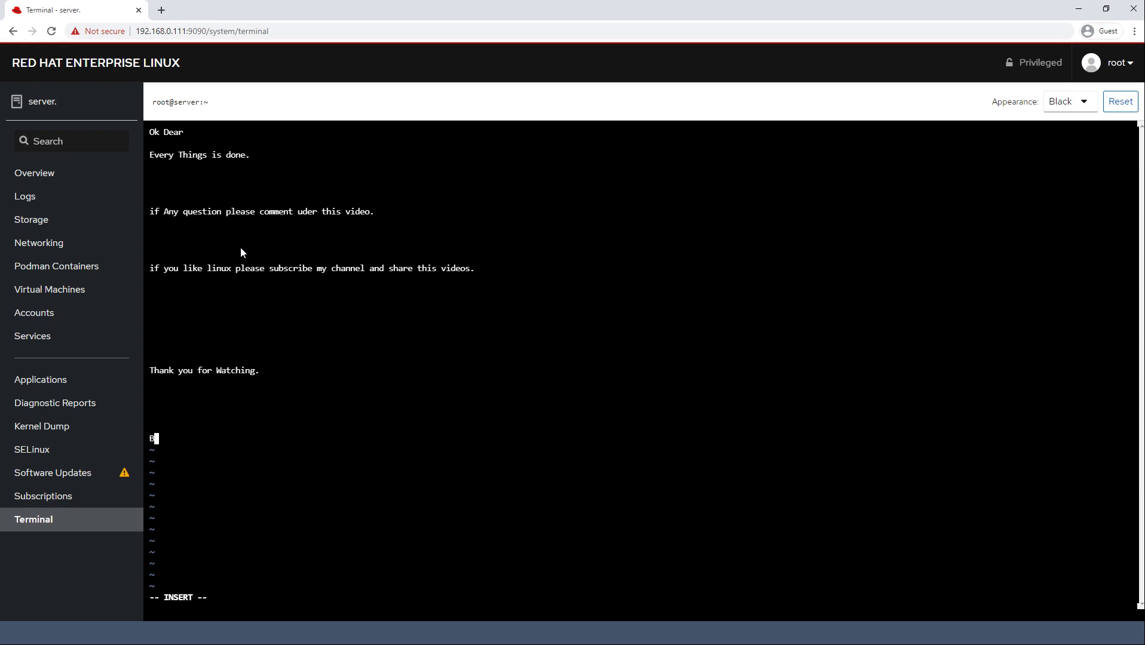